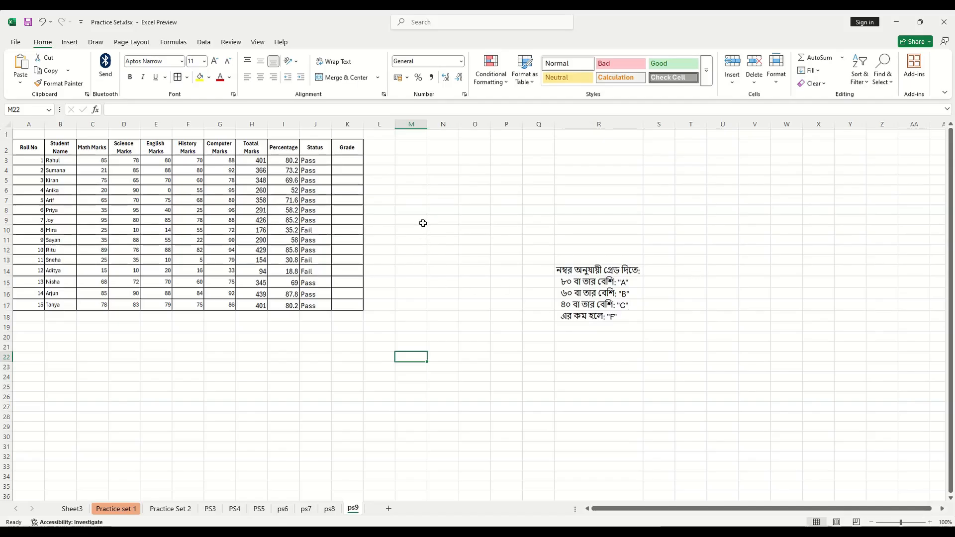
In the first Grade cell, K3, start the formula =IF(I2>=80,"A", for the top grade
left_click(356, 161)
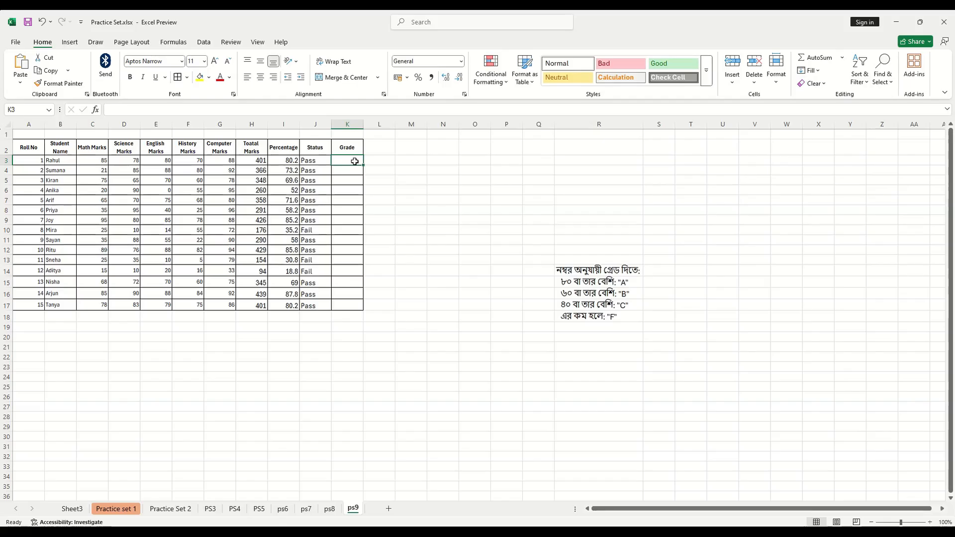
type("=i")
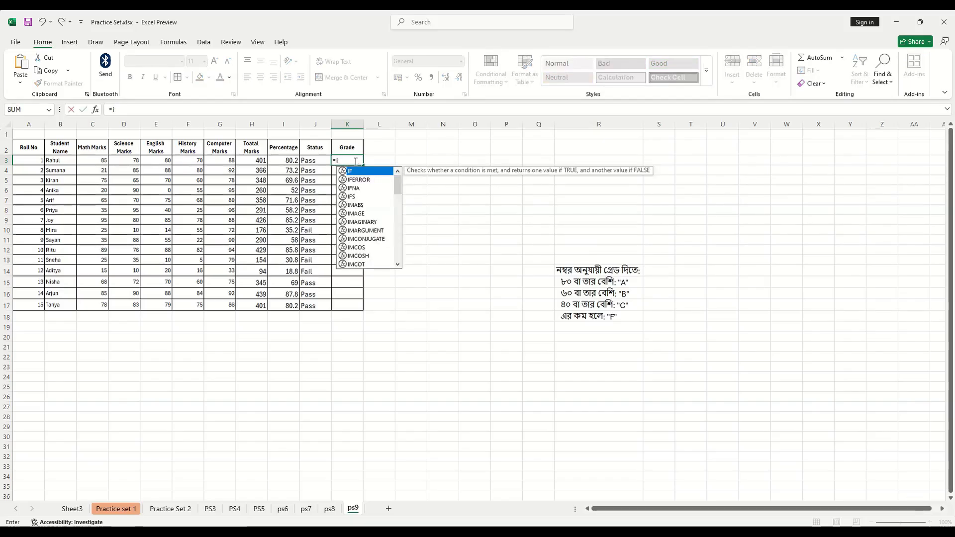
key("BackSpace")
key("Caps_Lock")
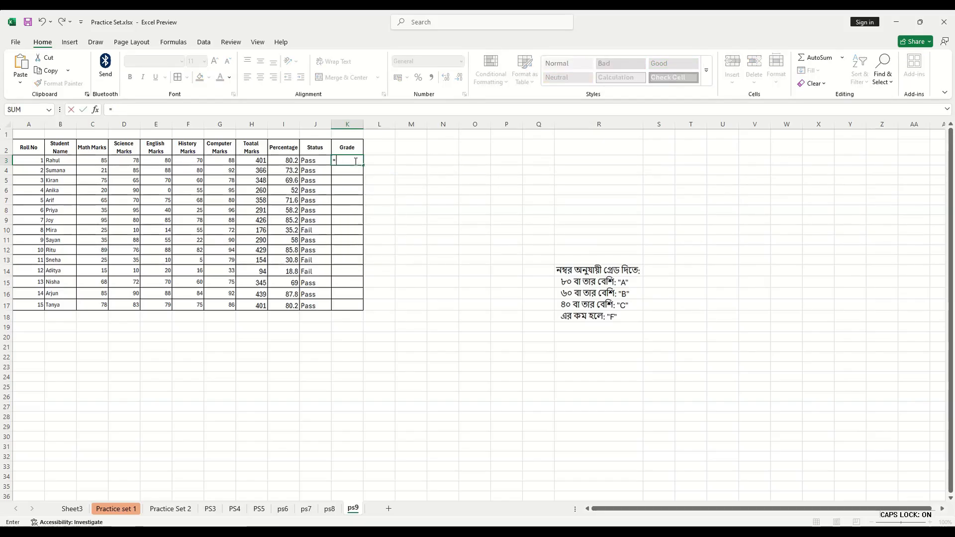
type("IF(")
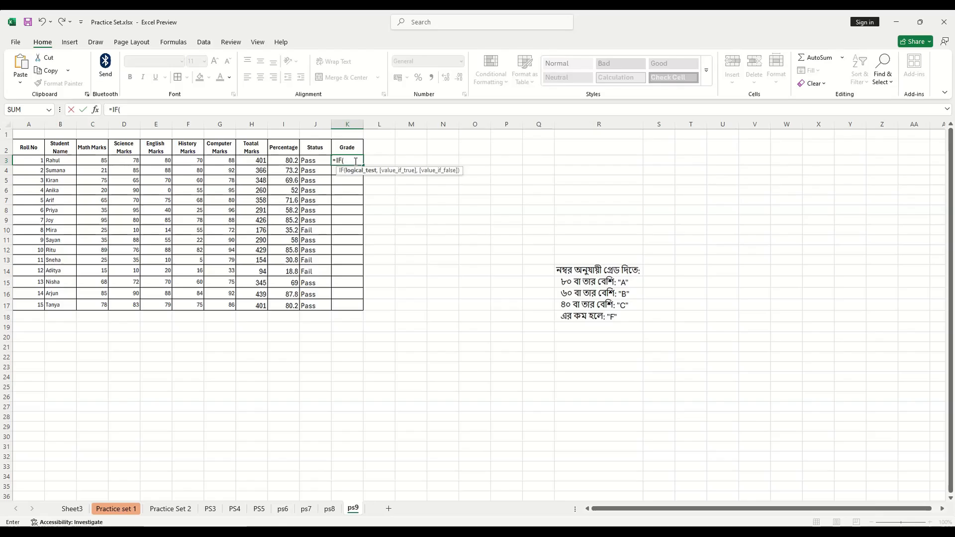
type("I2>=")
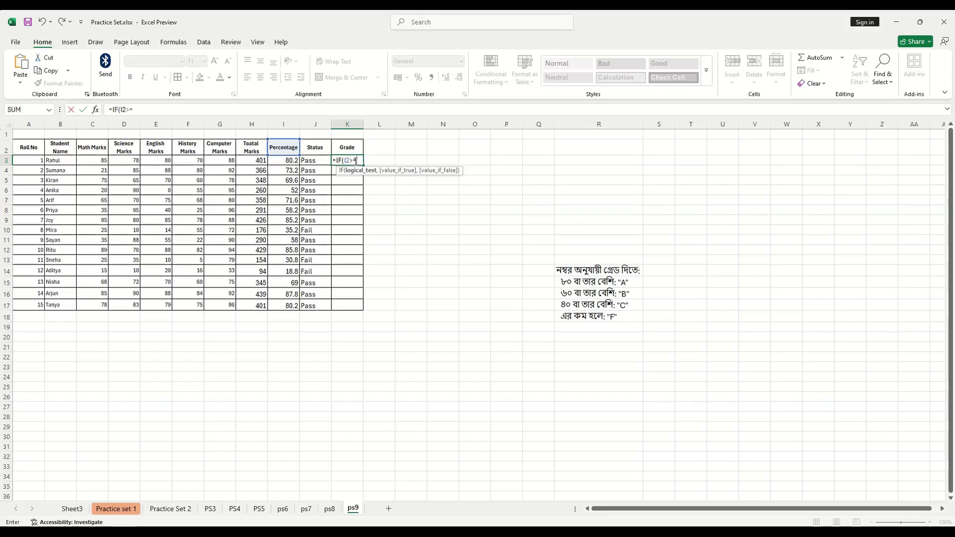
type("80")
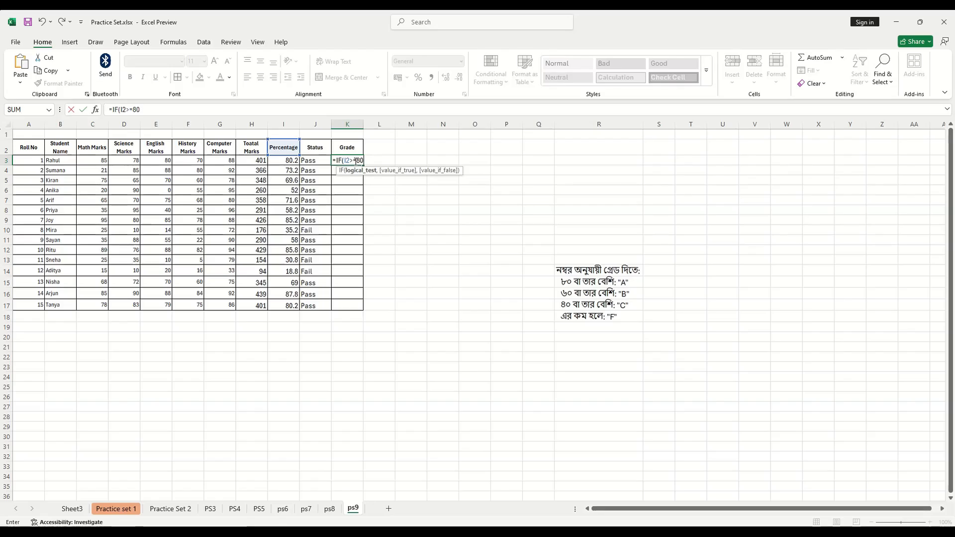
type(",\"a")
key("BackSpace")
type("A")
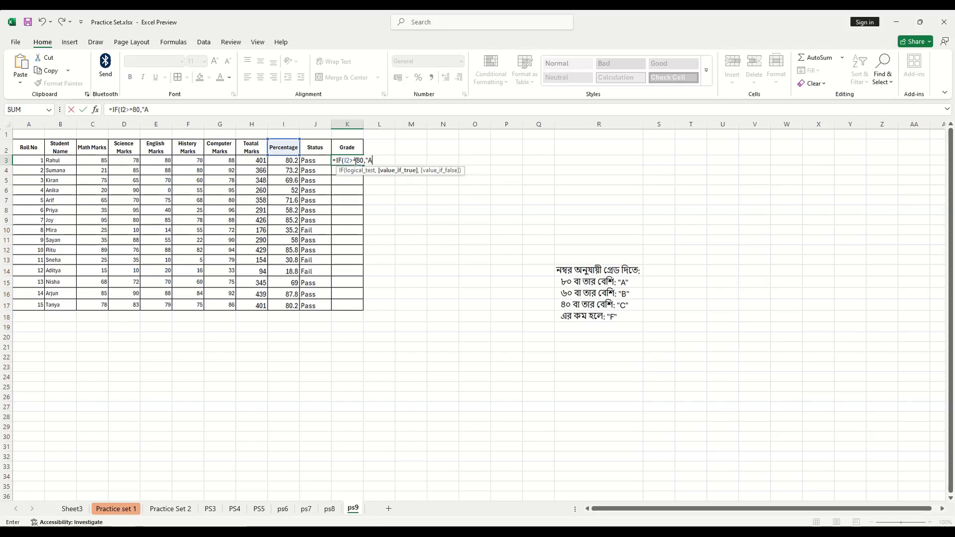
type("\"\"")
type(",")
Continue K3's formula with a nested second condition, IF(A2>=60,"B", as the value if false
type("IF(")
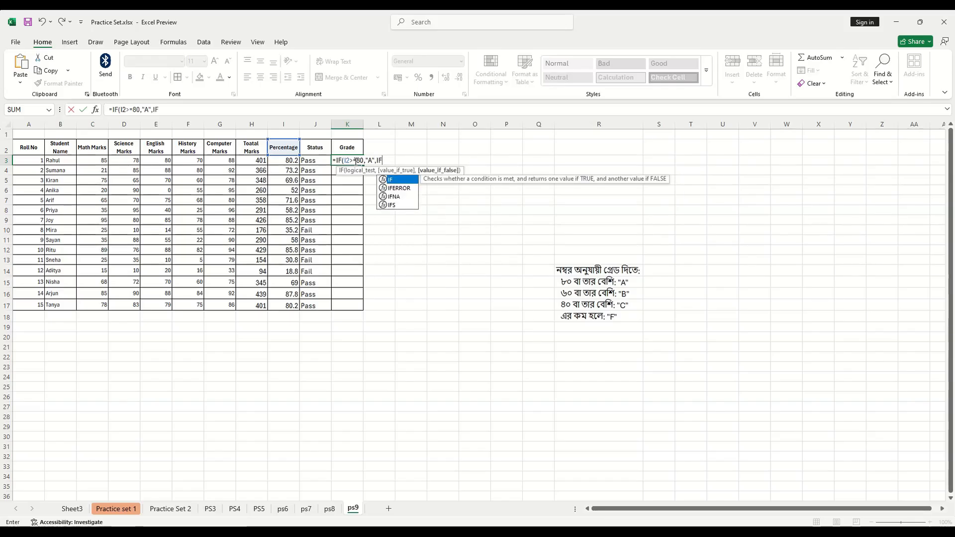
type("A2>")
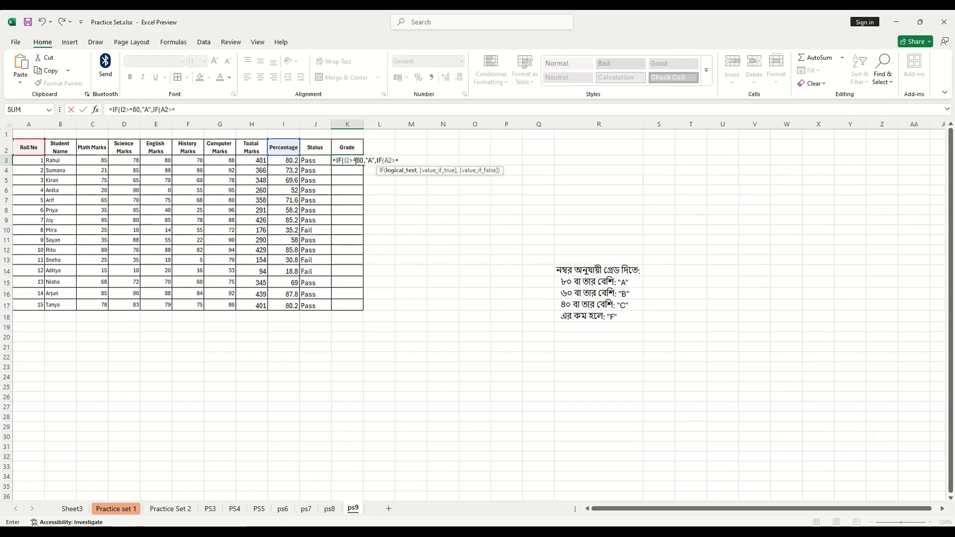
type("=6")
type("0,")
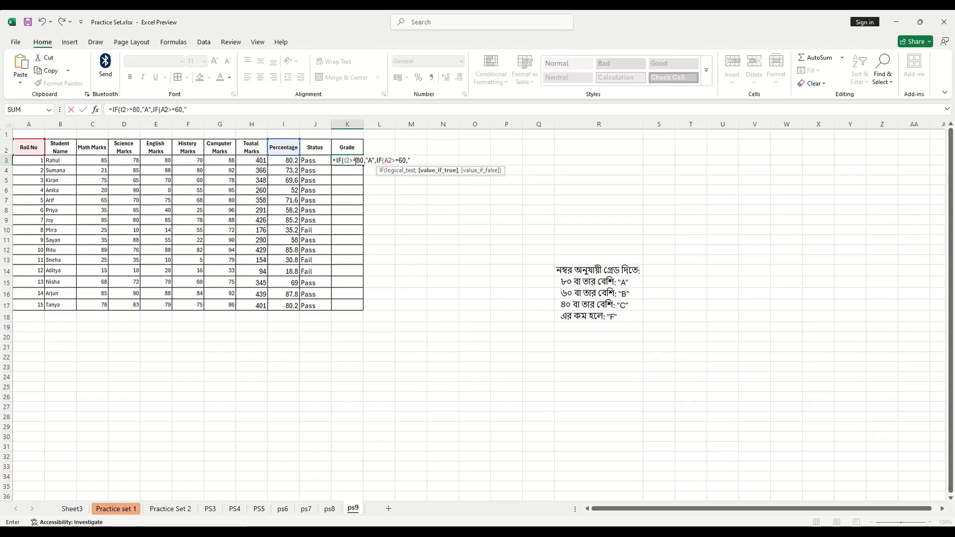
type("B\"")
type(",")
Add the innermost condition IF(I2>=40,"C","F") to K3's formula for the two lowest grades
type("IF")
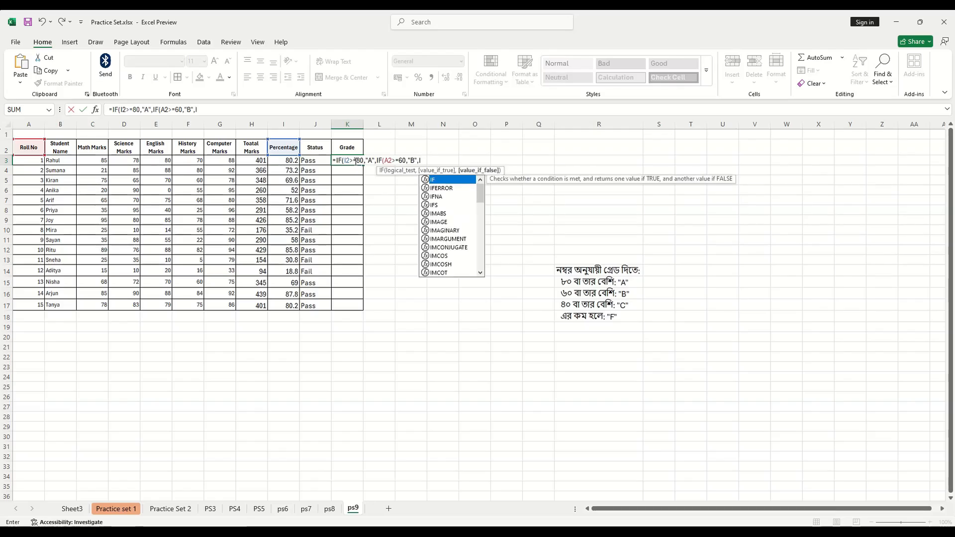
type("(")
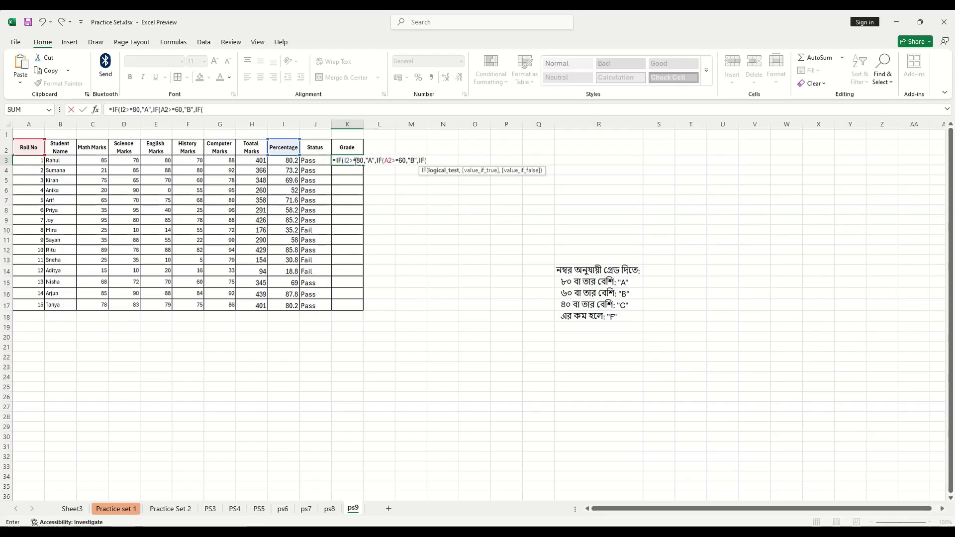
type("I2>=40")
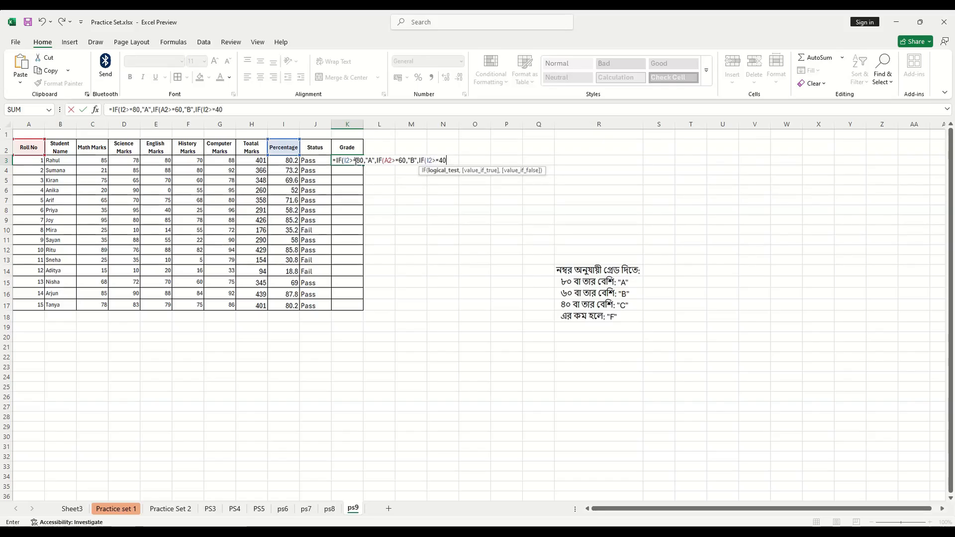
type(",\"C")
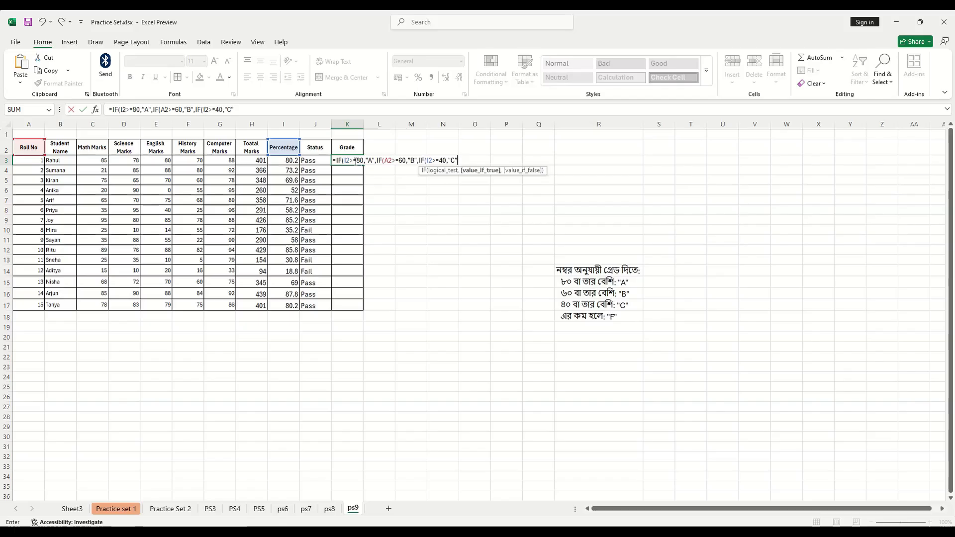
type(",\"F\")")
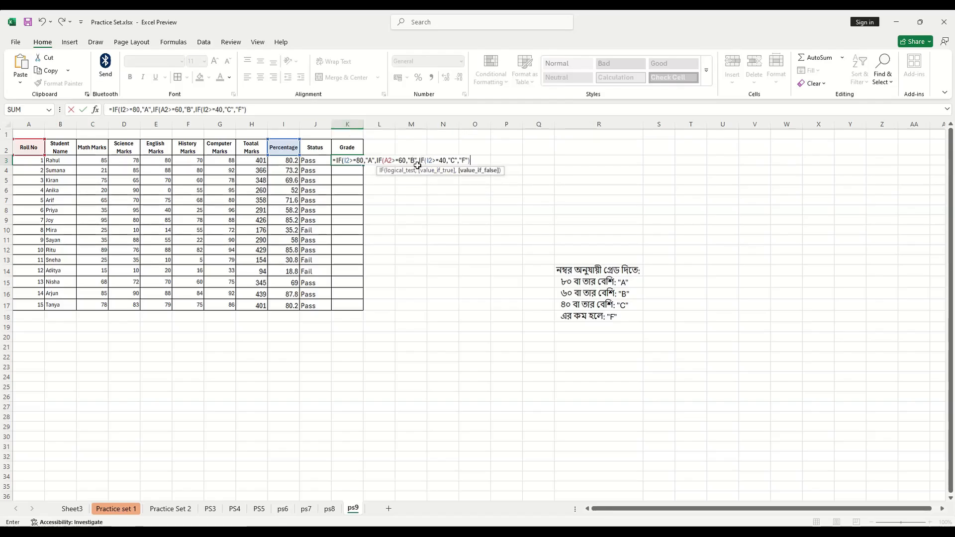
left_click_drag(420, 161, 472, 161)
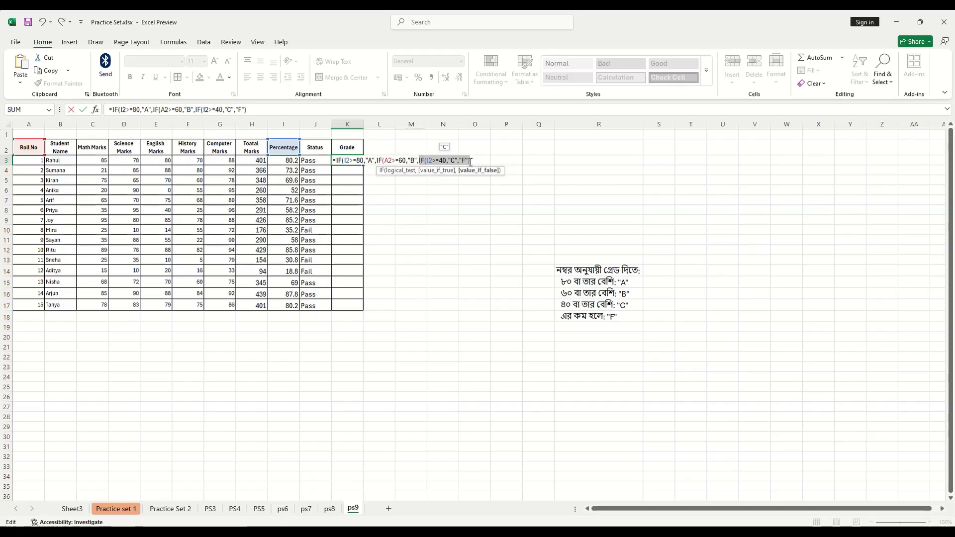
key("BackSpace")
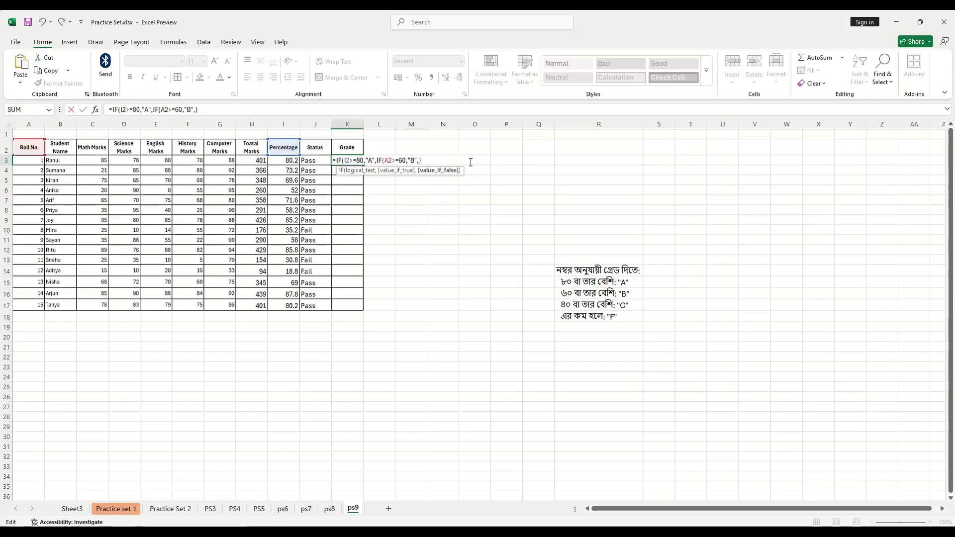
key("ctrl+z")
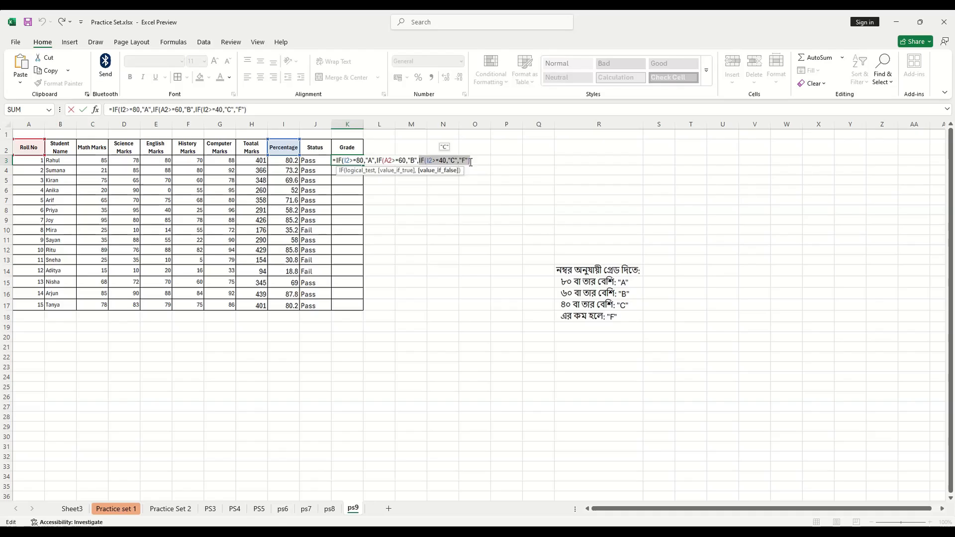
Close the two outer IF functions at the end of K3's formula and commit it
left_click(471, 161)
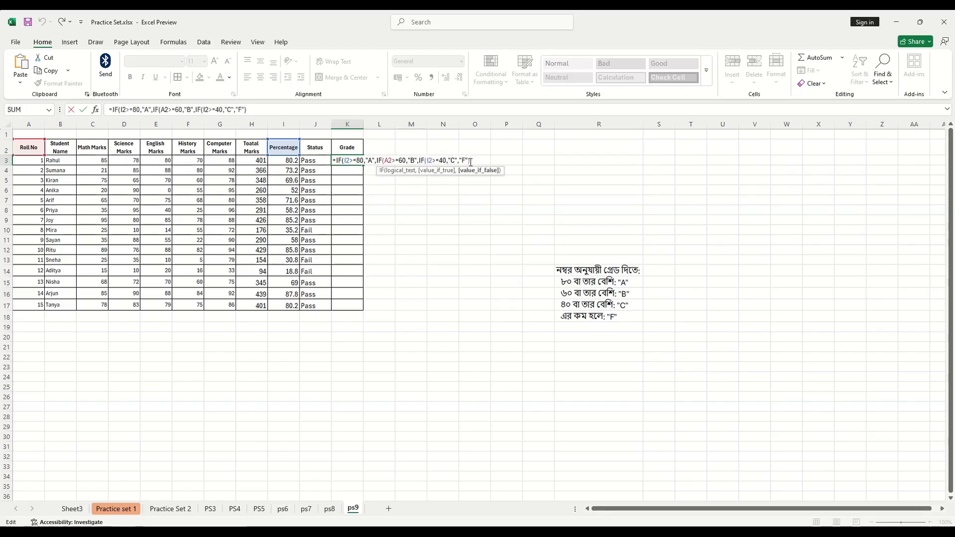
type(")")
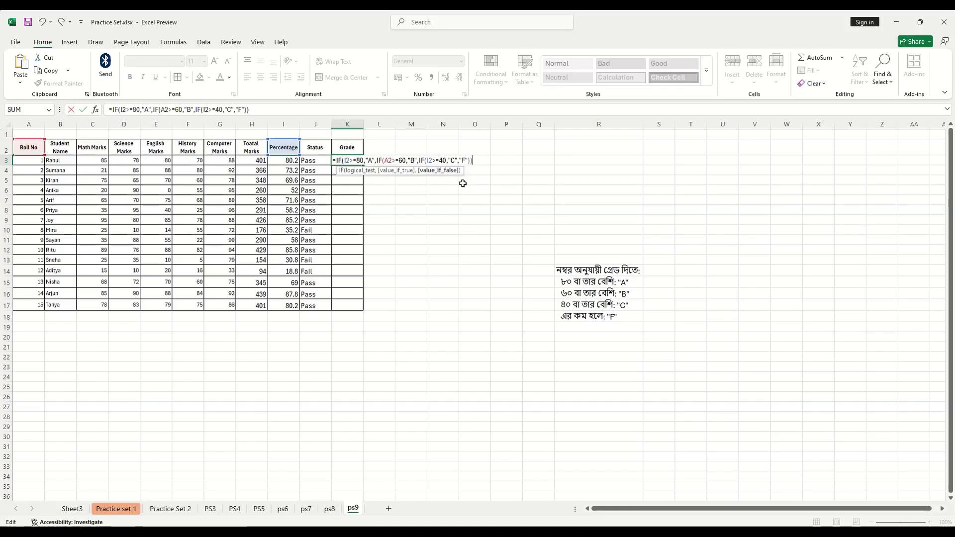
type(")")
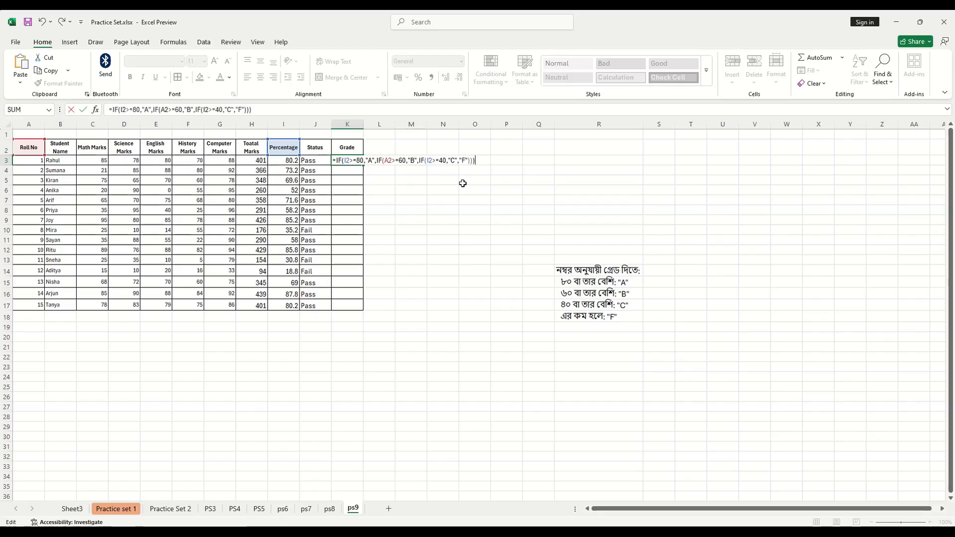
key("Return")
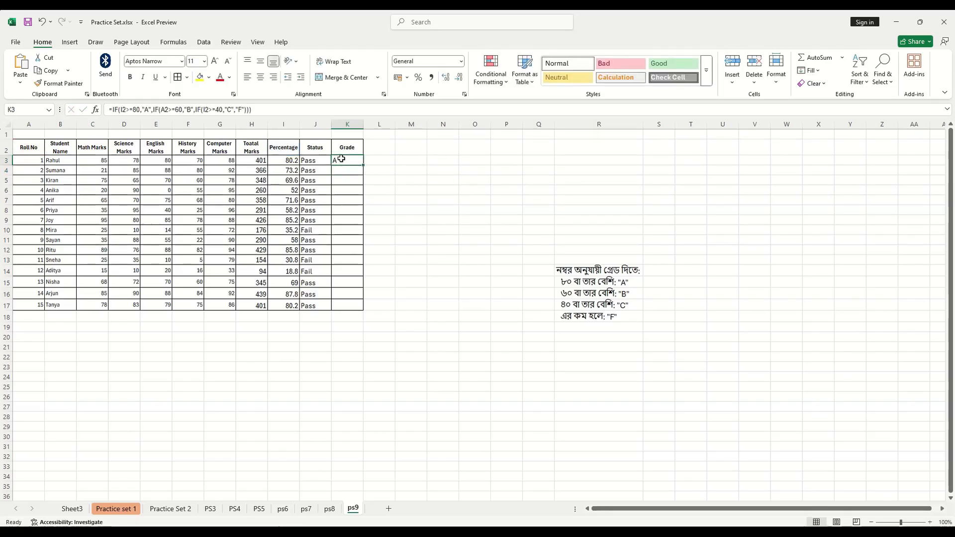
Fill the grade formula from K3 down to K17 and inspect the copied formula in K4
left_click(341, 160)
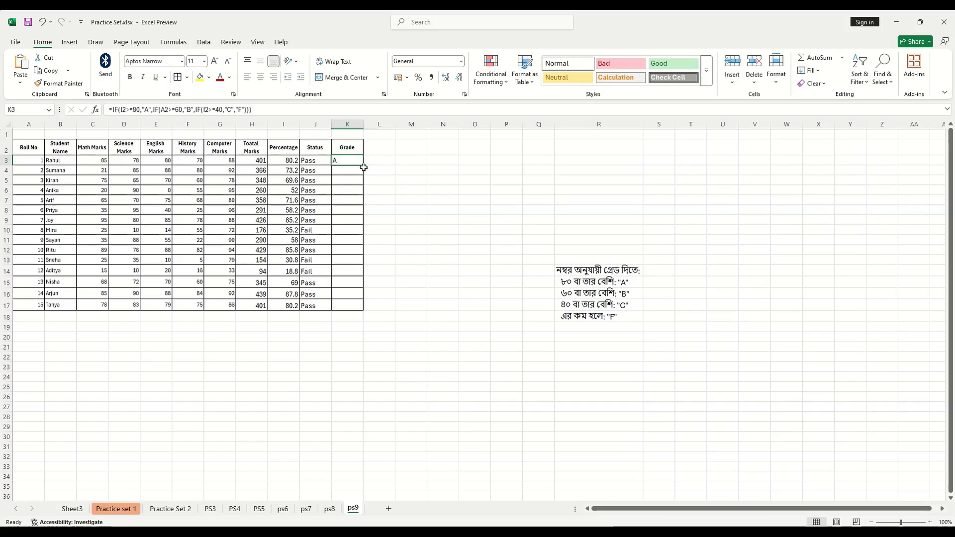
double_click(364, 167)
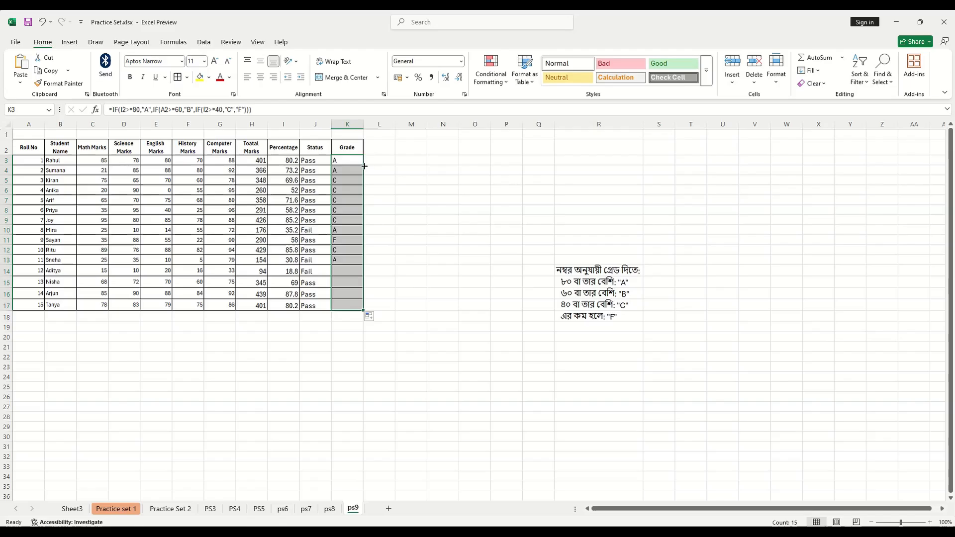
left_click(411, 366)
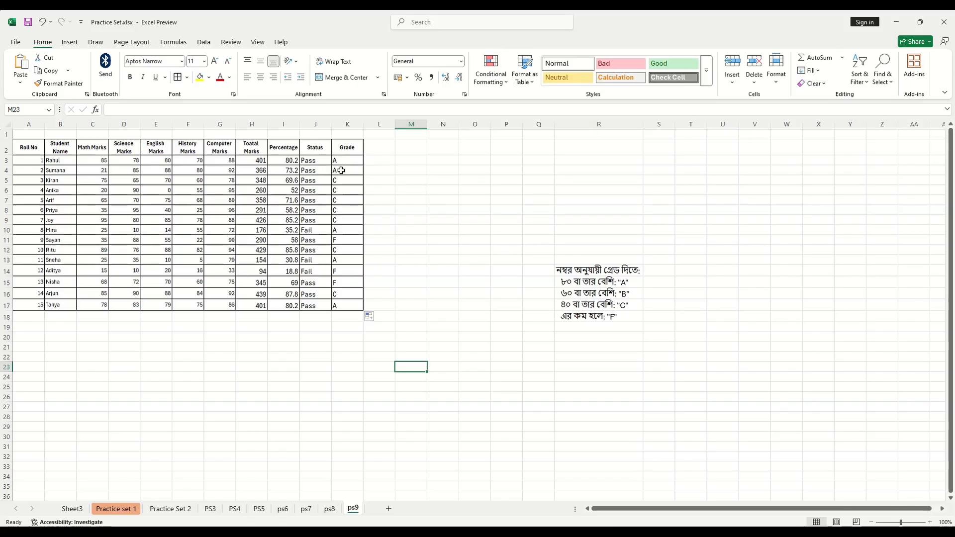
left_click(352, 170)
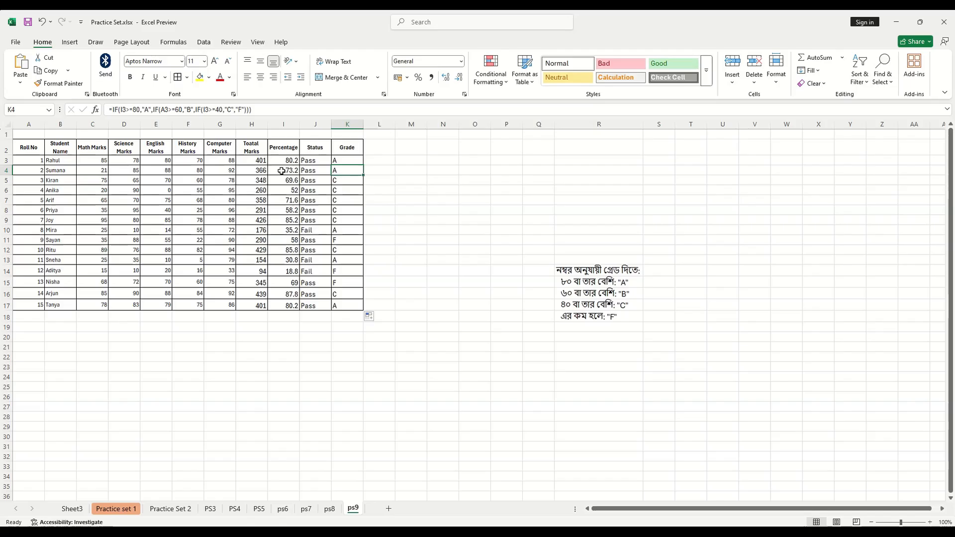
In K3's formula, change the cell reference in the first IF test (>=80) to I3
left_click(345, 159)
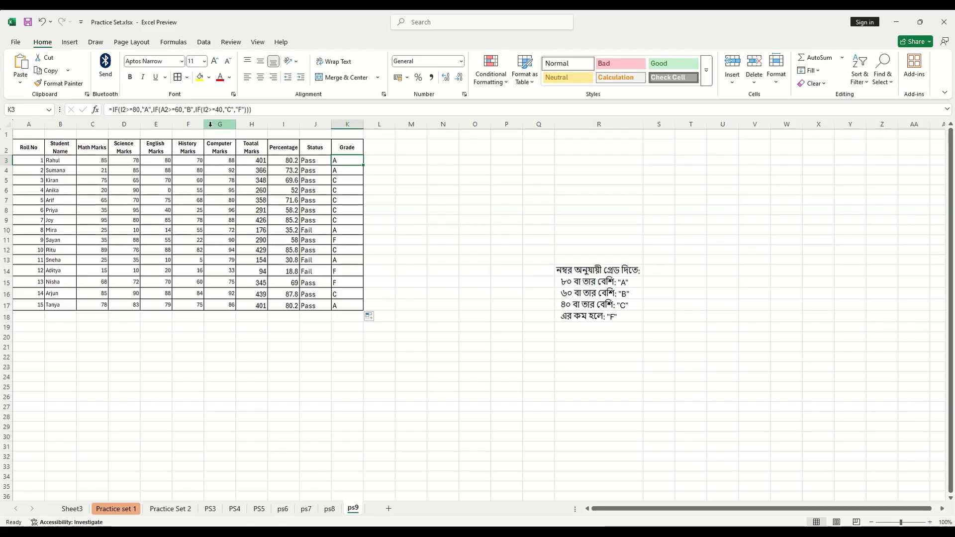
left_click(126, 110)
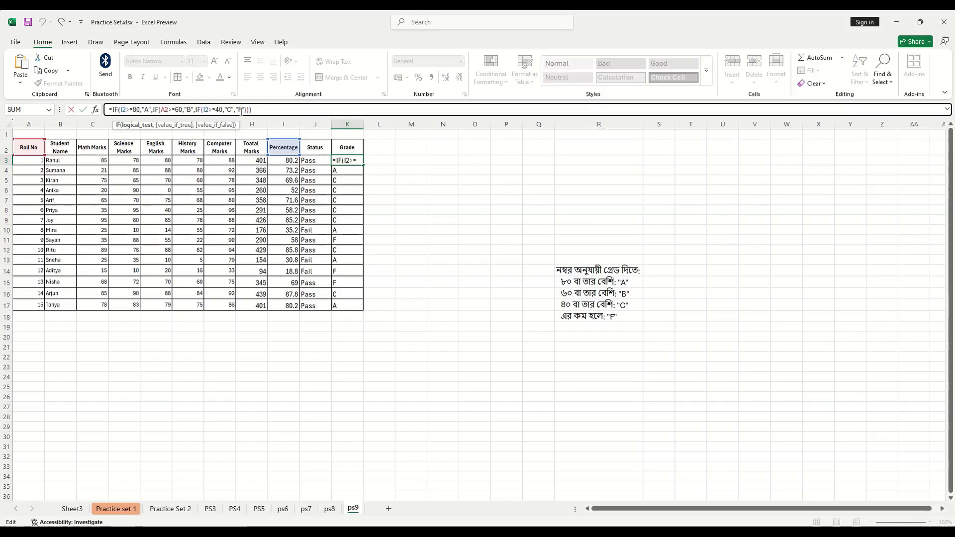
key("BackSpace")
type("3")
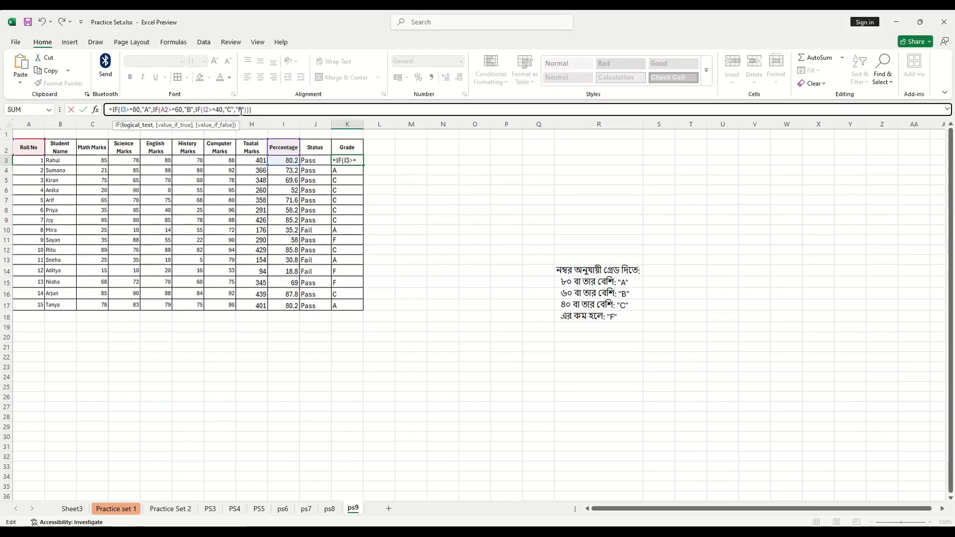
Change the cell reference in the second IF test (>=60) of K3's formula to I3
key("Right")
key("Right")
key("Right")
key("Right")
key("Right")
key("Right")
key("Right")
key("Right")
key("Right")
key("Right")
key("Right")
key("Right")
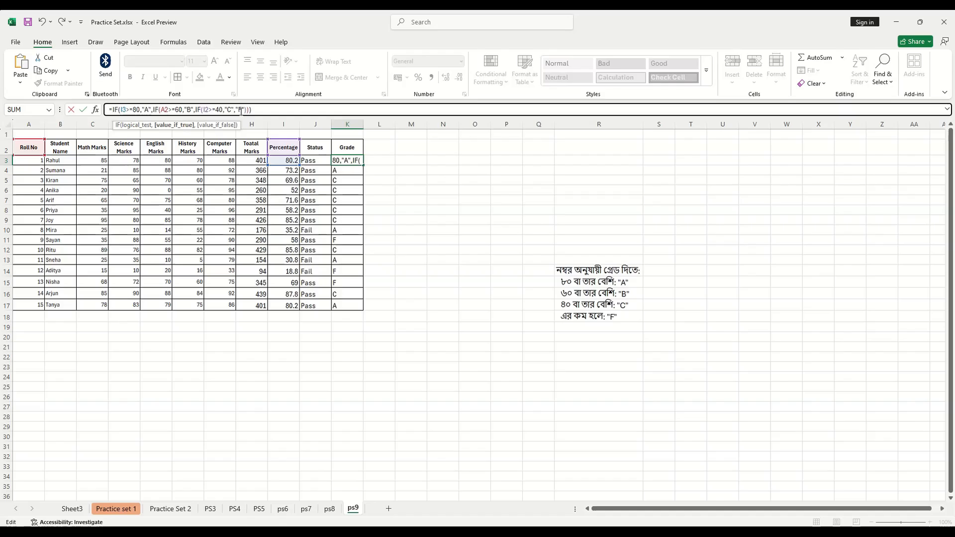
key("Right")
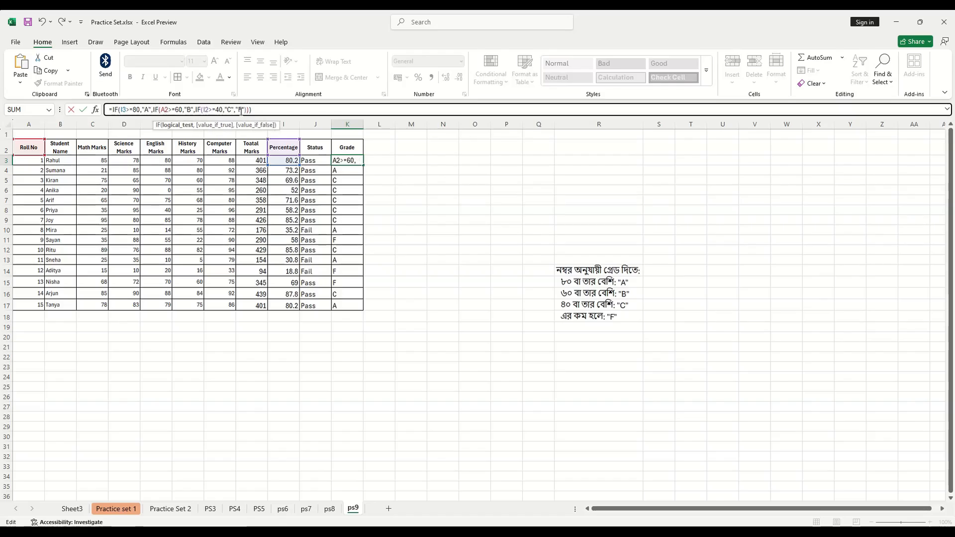
key("Delete")
type("I")
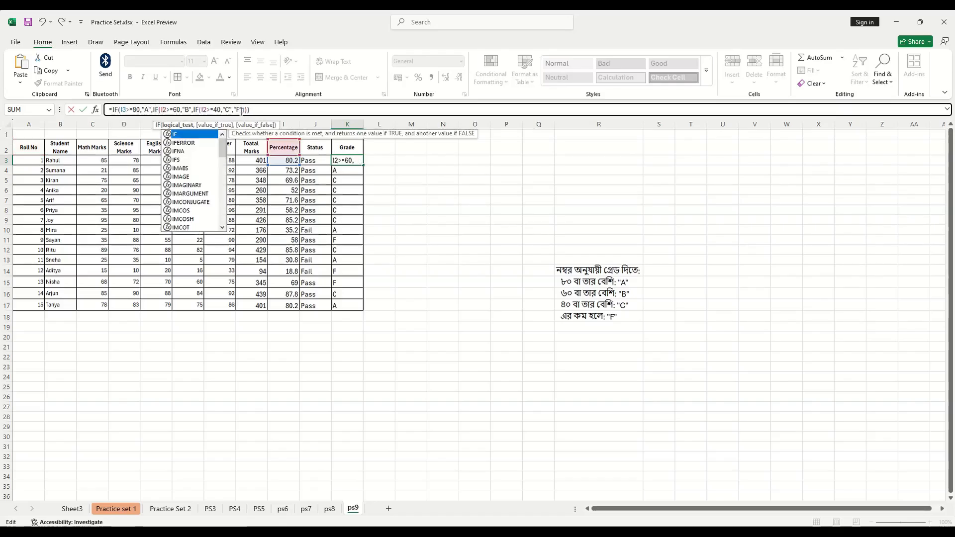
type("3")
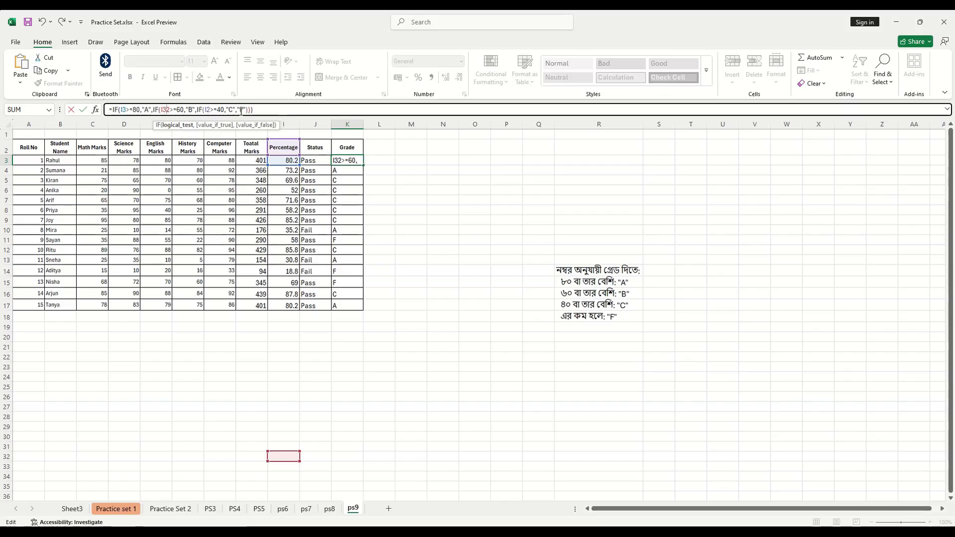
key("Delete")
Change the cell reference in the third IF test (>=40) of K3's formula to I3 and commit the formula
key("Right")
key("Right")
key("Right")
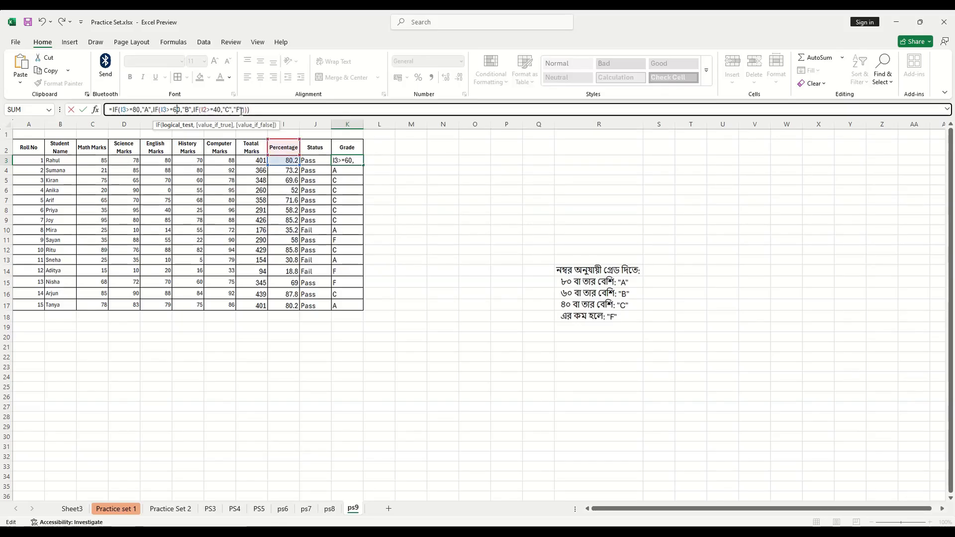
key("Right")
key("Right")
key("Right")
key("Right")
key("Right")
key("Right")
key("Right")
key("Right")
key("Right")
key("Right")
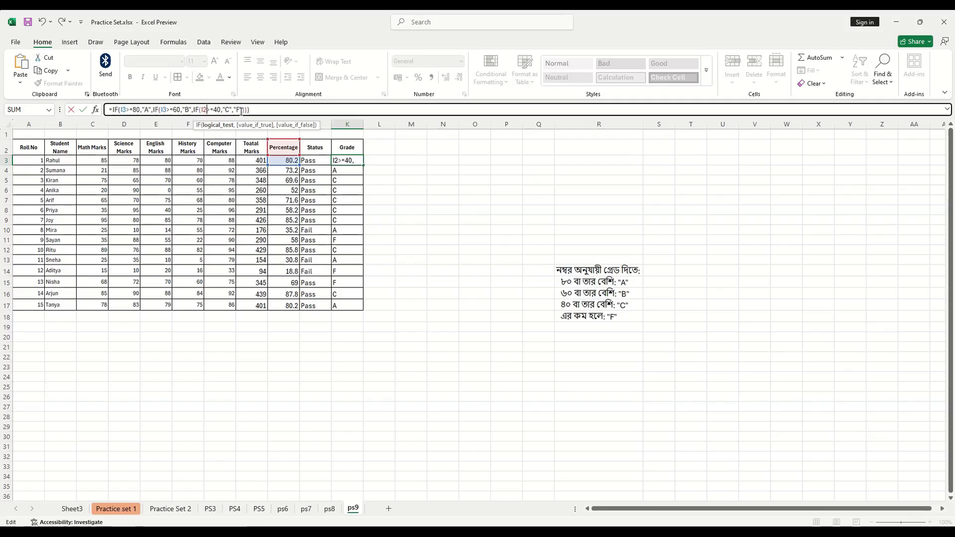
key("BackSpace")
type("3")
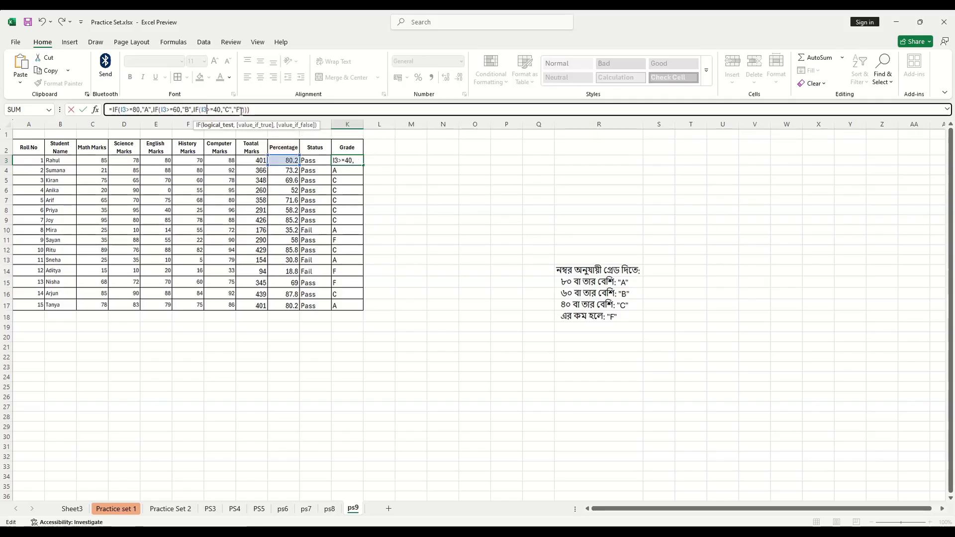
key("Return")
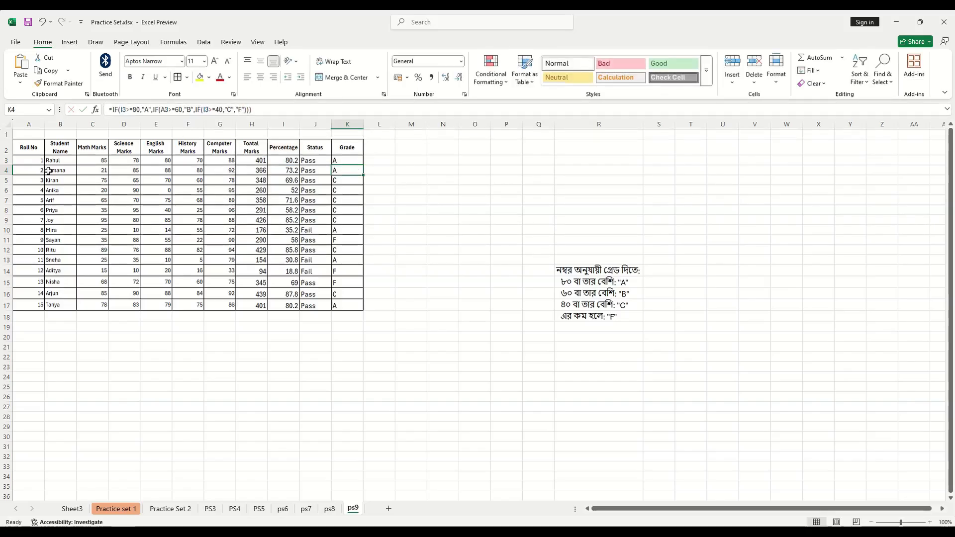
Fill the corrected grade formula from K3 down to K17 and review the formula in K3
left_click(349, 160)
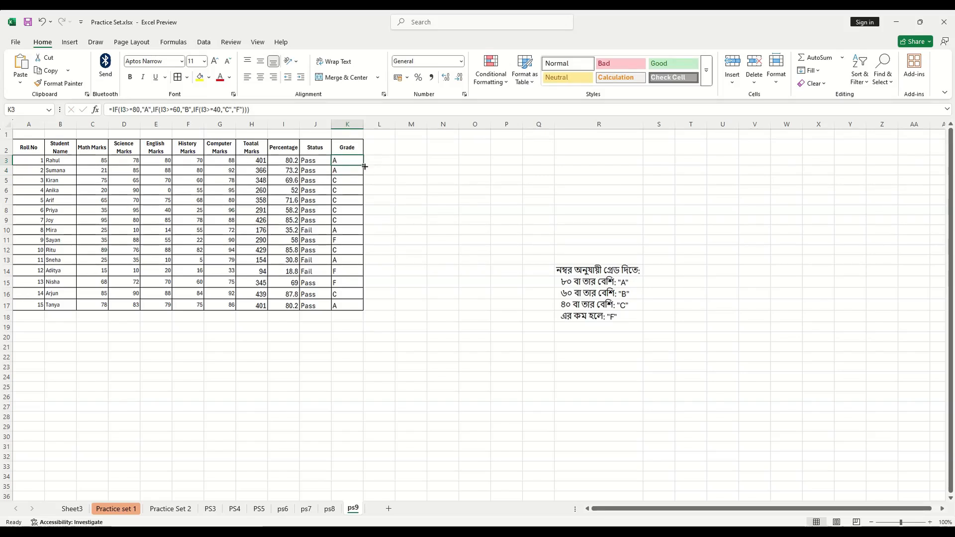
double_click(363, 165)
left_click(431, 247)
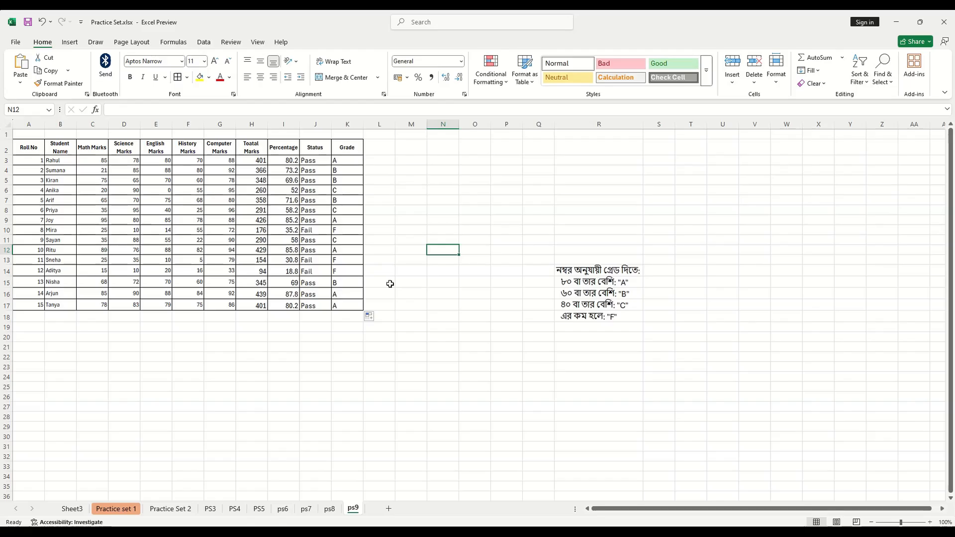
left_click(343, 161)
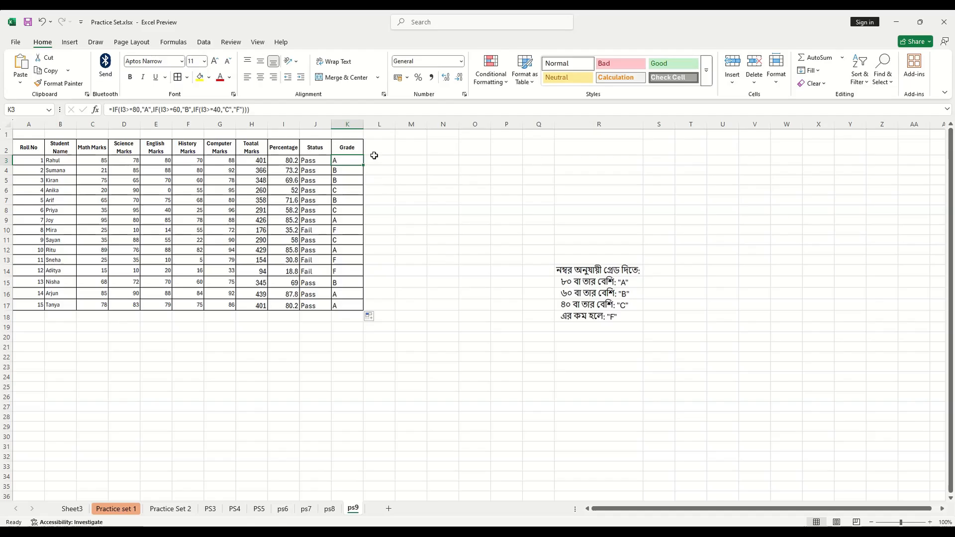
On the ps8 sheet, start the commission formula in C2 as =IF(B2>=B2*20%
key("ctrl+Page_Up")
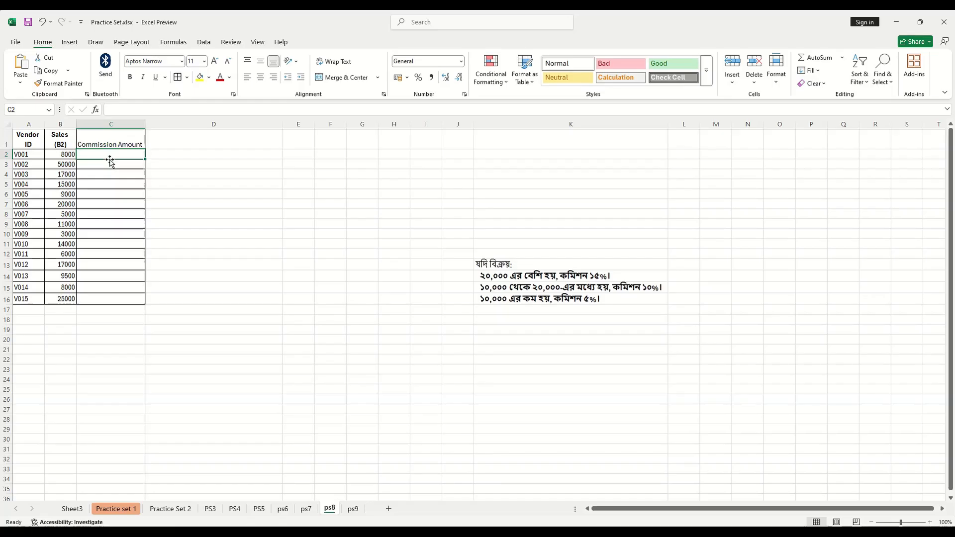
type("=")
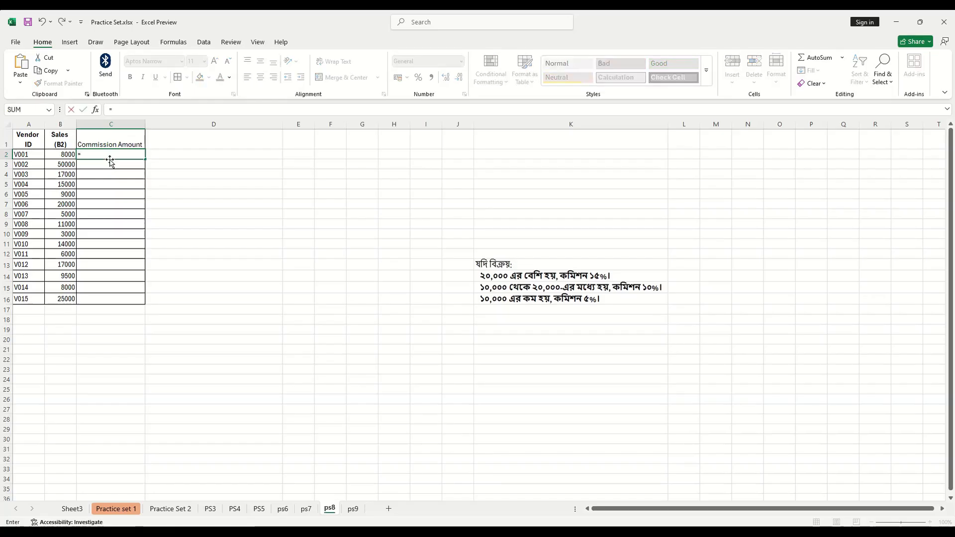
type("IF(")
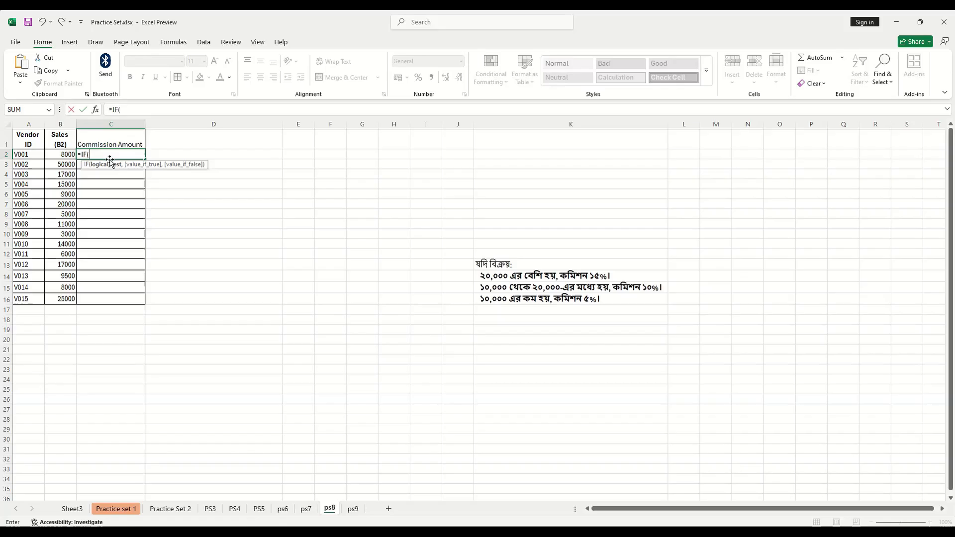
type("B")
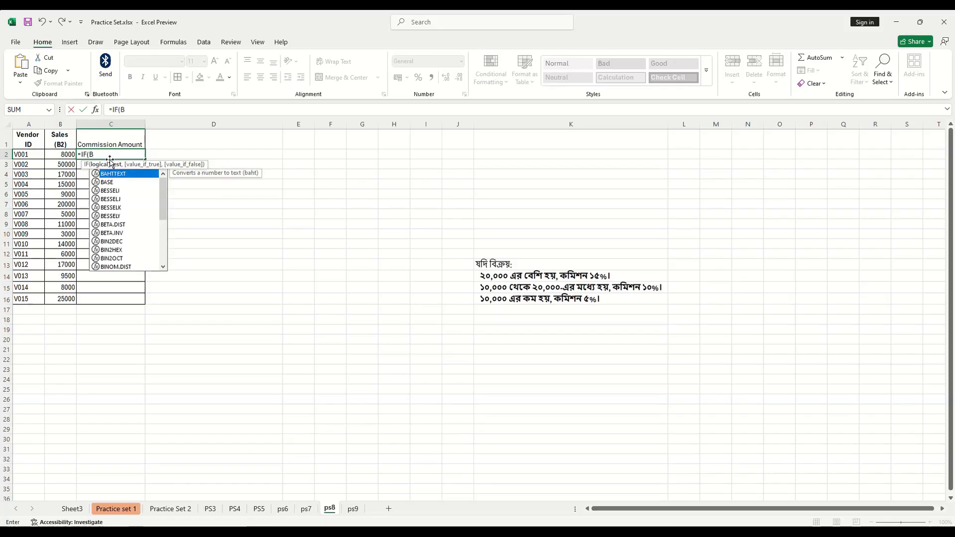
type("2>=")
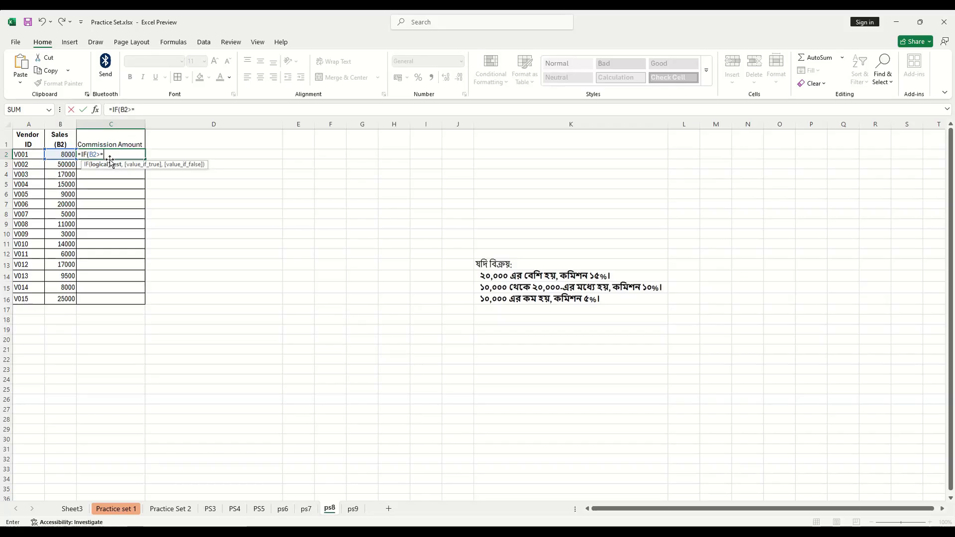
type("B")
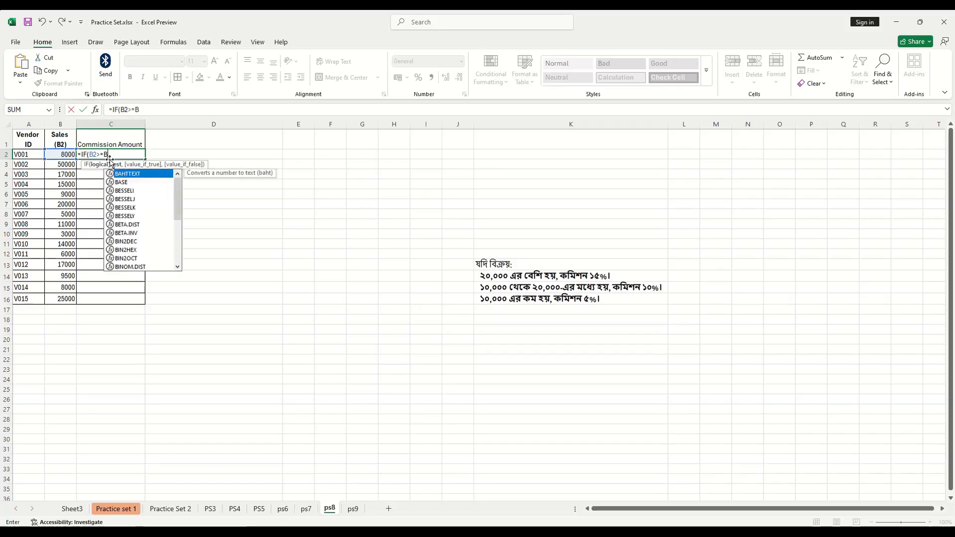
type("2*2")
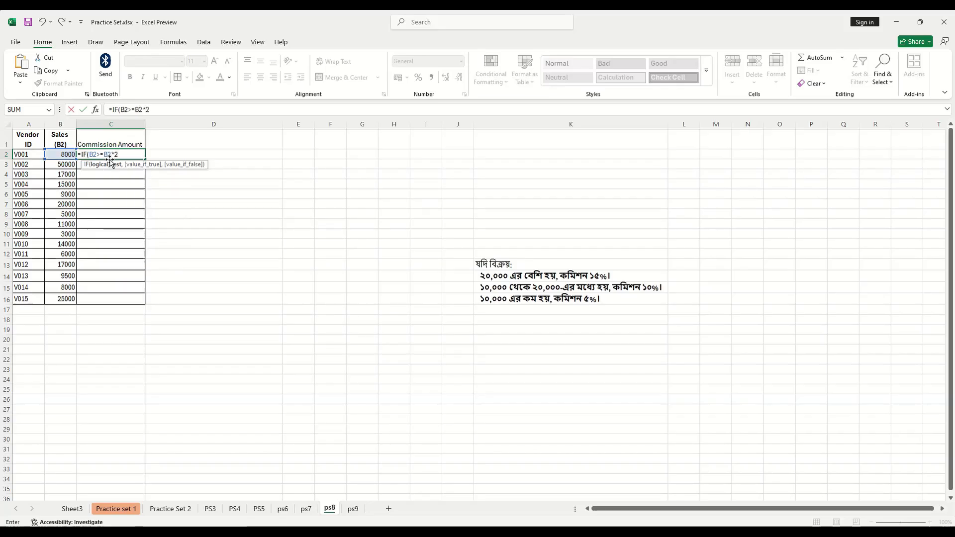
type("0%")
Insert the missing 20000 threshold in C2's formula so it reads =IF(B2>=20000,B2*20%, ready for the false argument
left_click(134, 110)
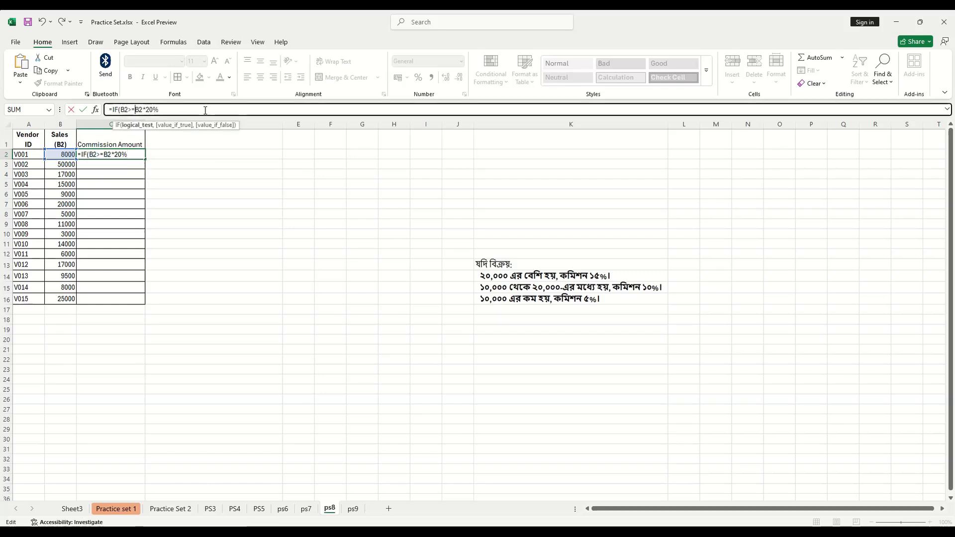
type("2000")
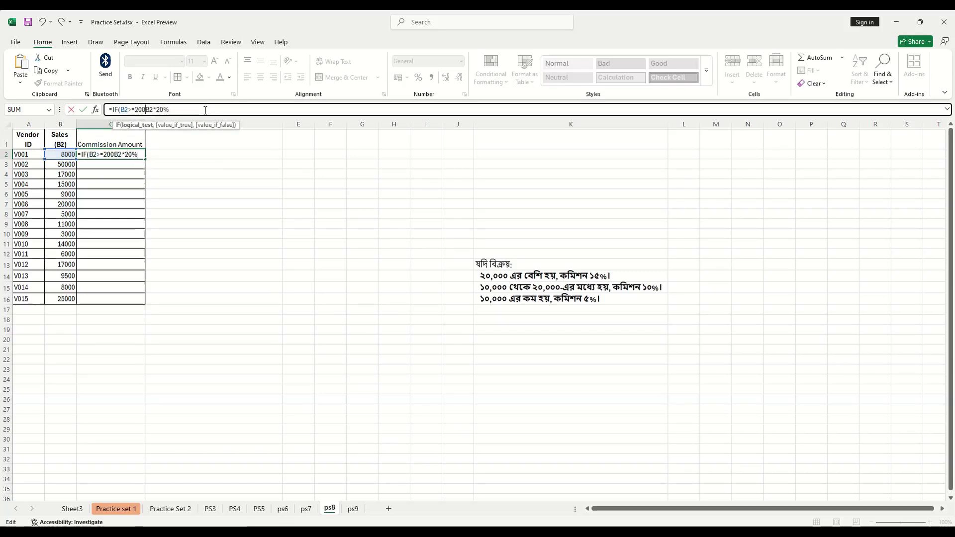
type("0")
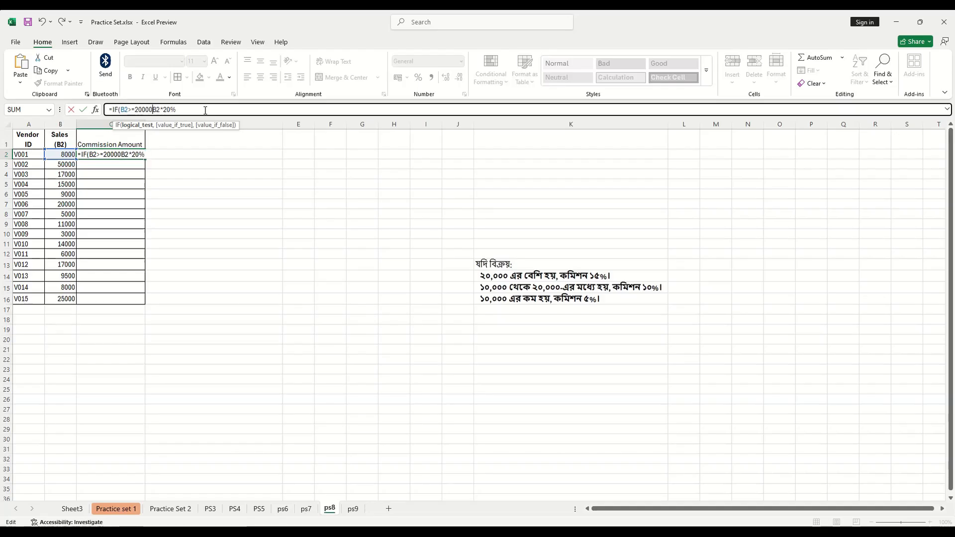
type(",B2*20%")
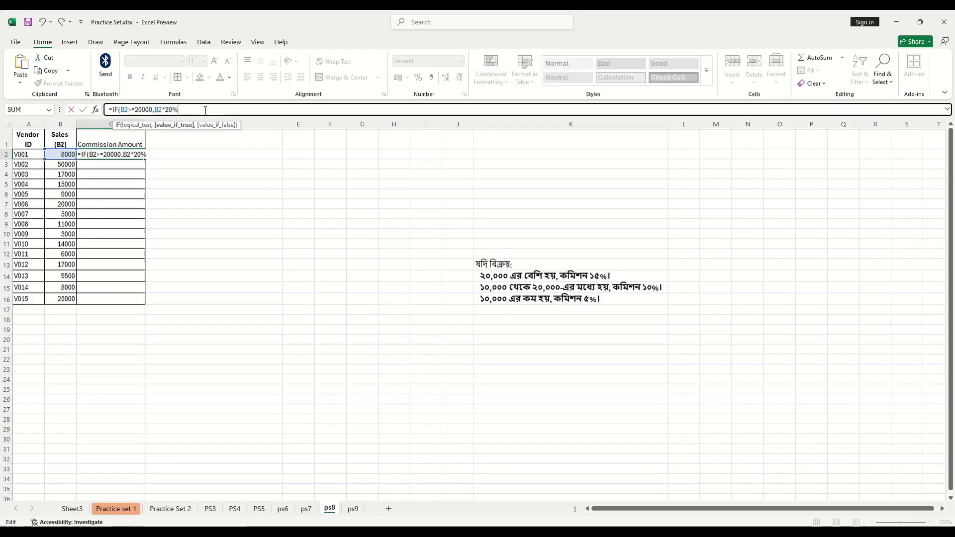
type(",")
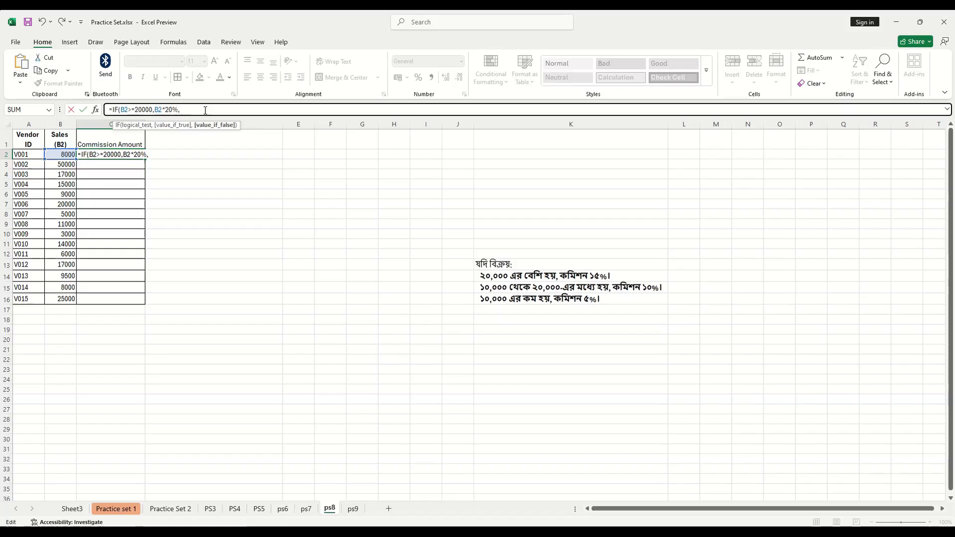
Nest a second IF in C2's formula that tests B2>=10000 and returns B2*10% when true
type("IF")
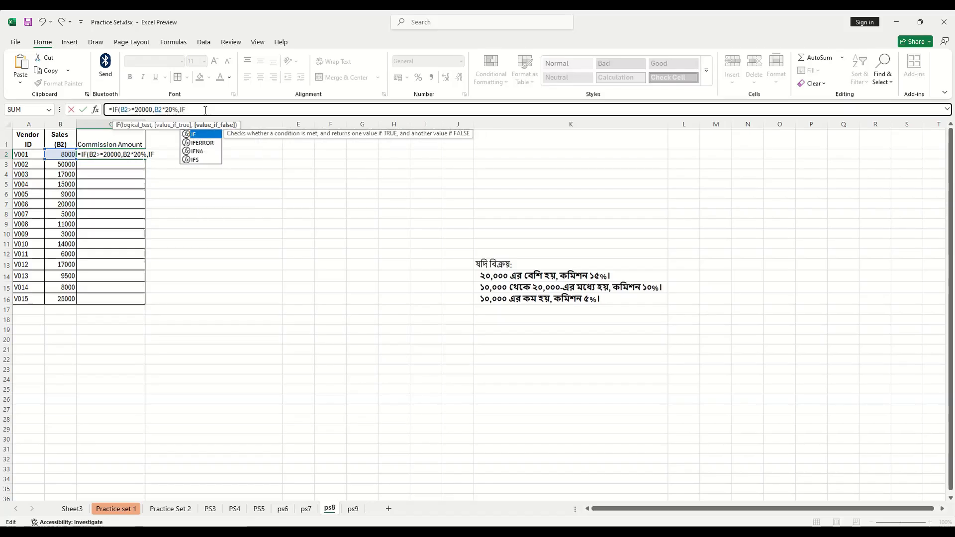
type("(B2")
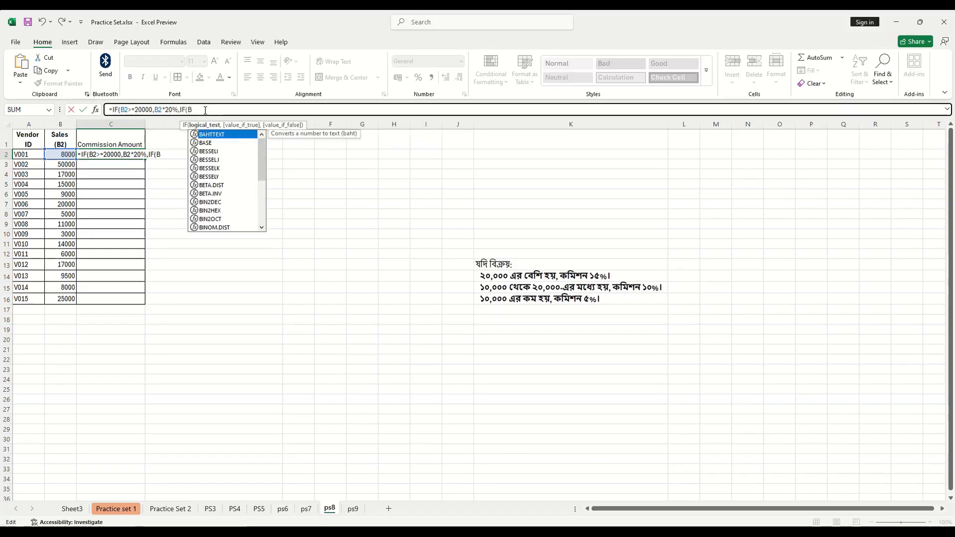
type(">")
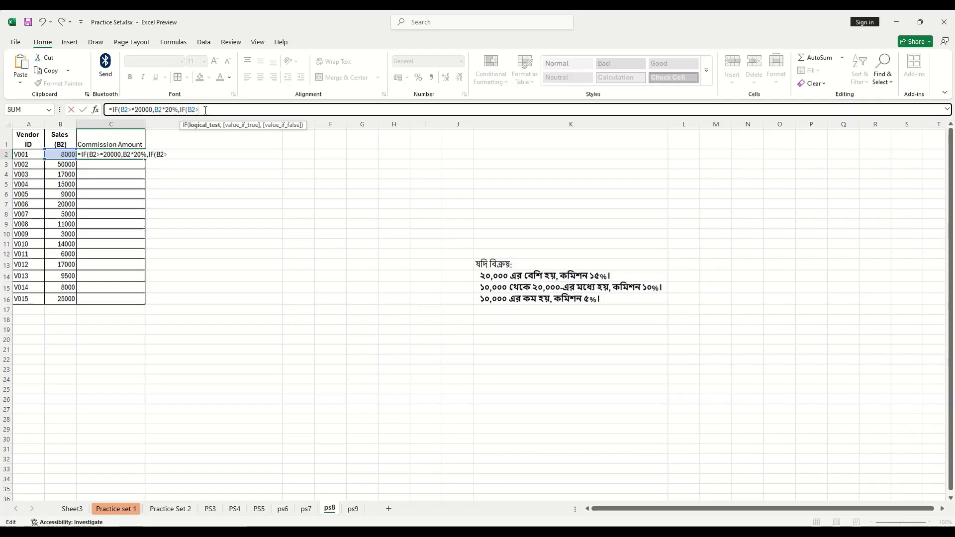
type("=10000,B2")
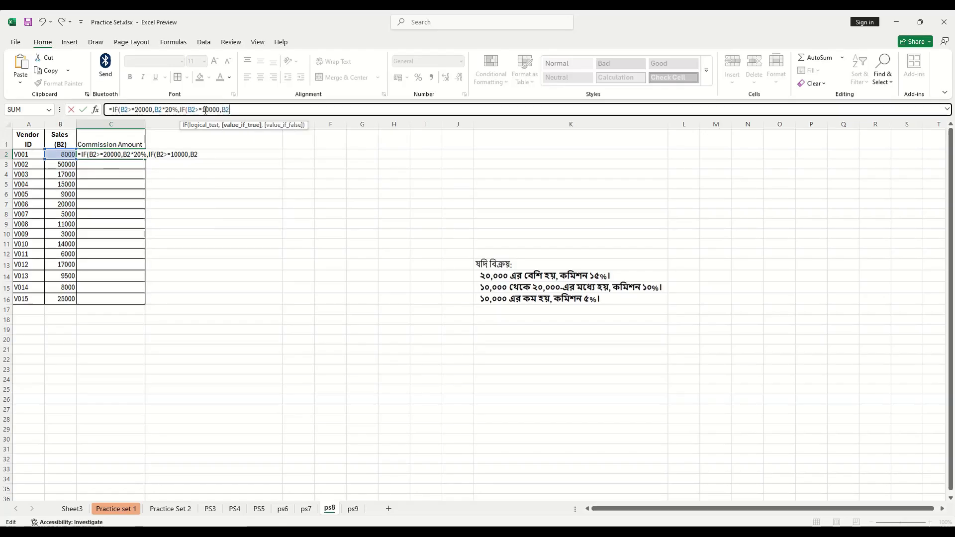
type("*")
type("1")
type(",")
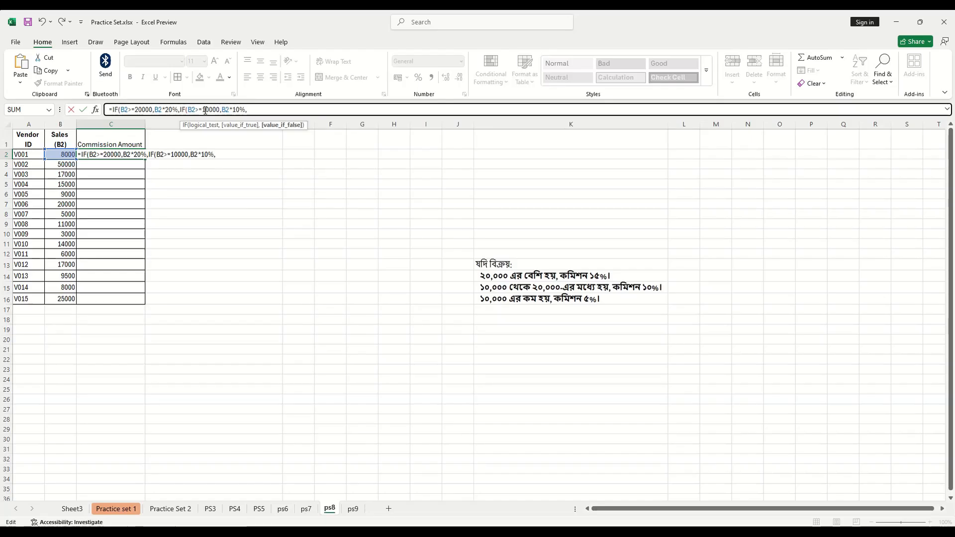
Add B2*5% as the nested IF's false value in C2 and close both IF functions
type("B2*")
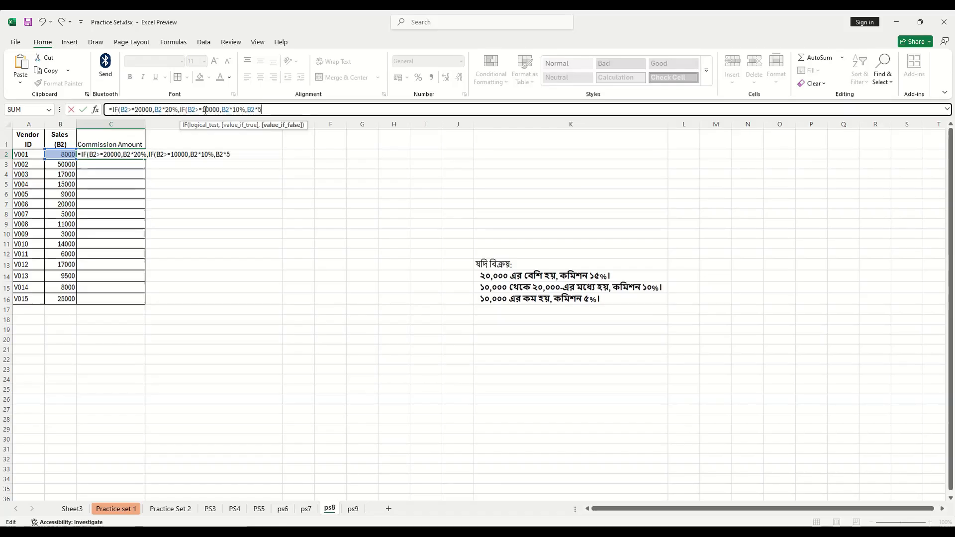
type("5%)")
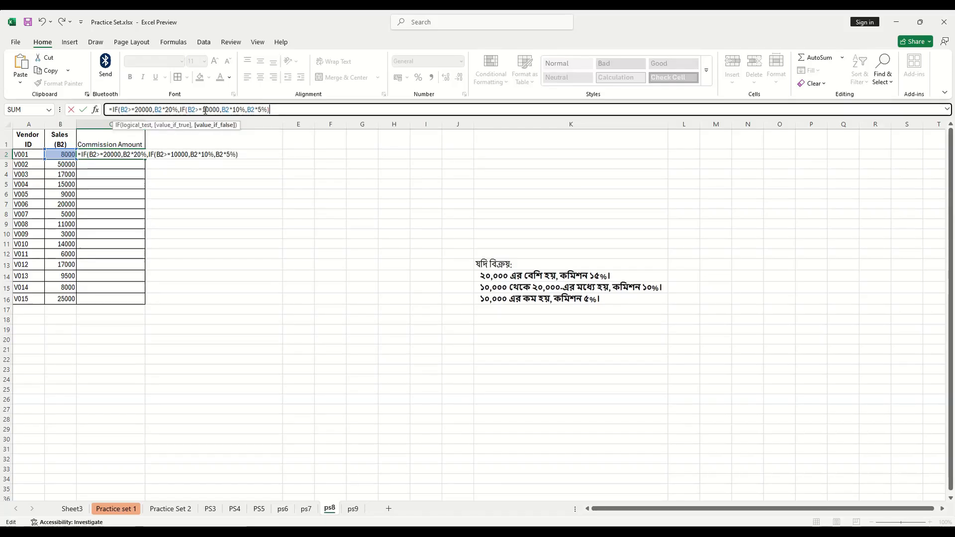
type(")")
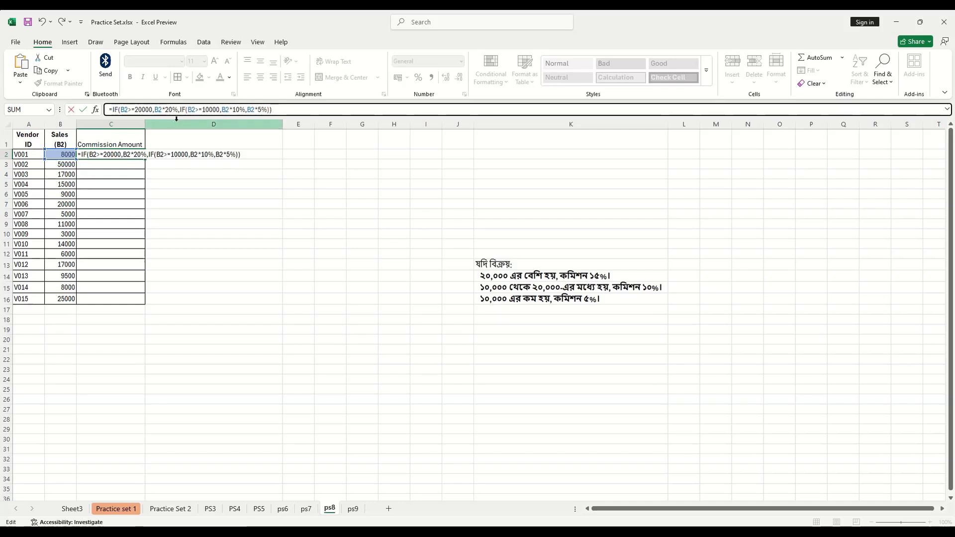
Change the commission rate for sales of at least 20000 in C2's formula to 15% and commit it
left_click(172, 109)
key("BackSpace")
key("BackSpace")
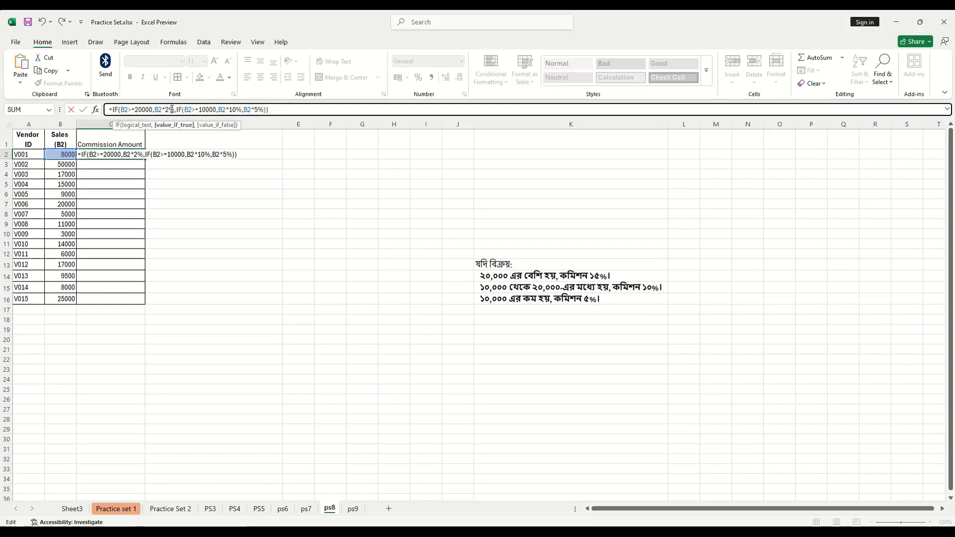
type("15")
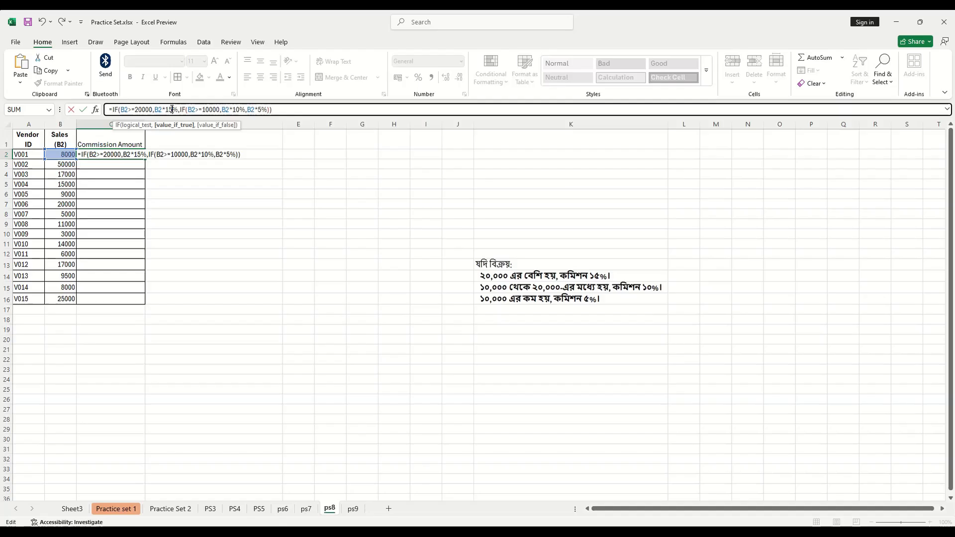
key("Return")
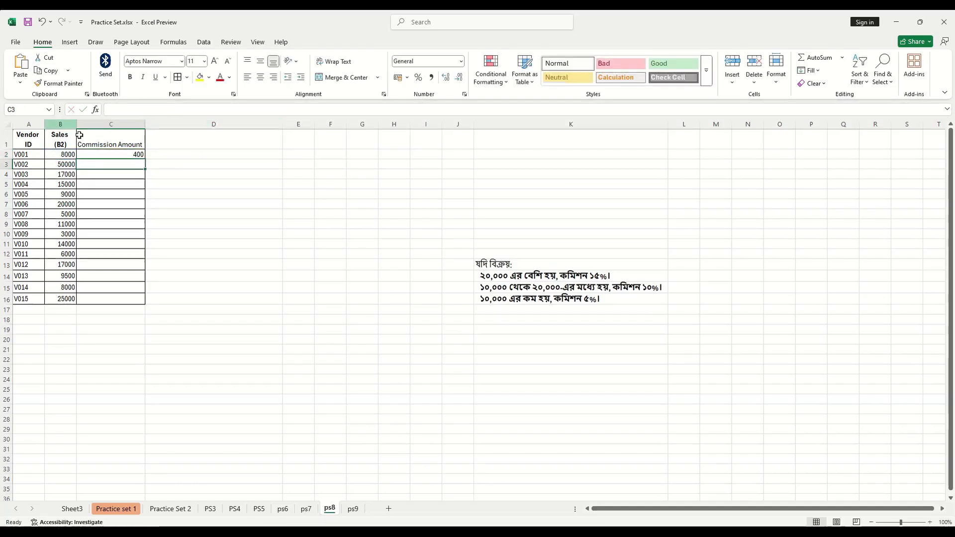
Fill the commission formula from C2 down to C16 and inspect the formulas in C2 and C16
left_click(116, 155)
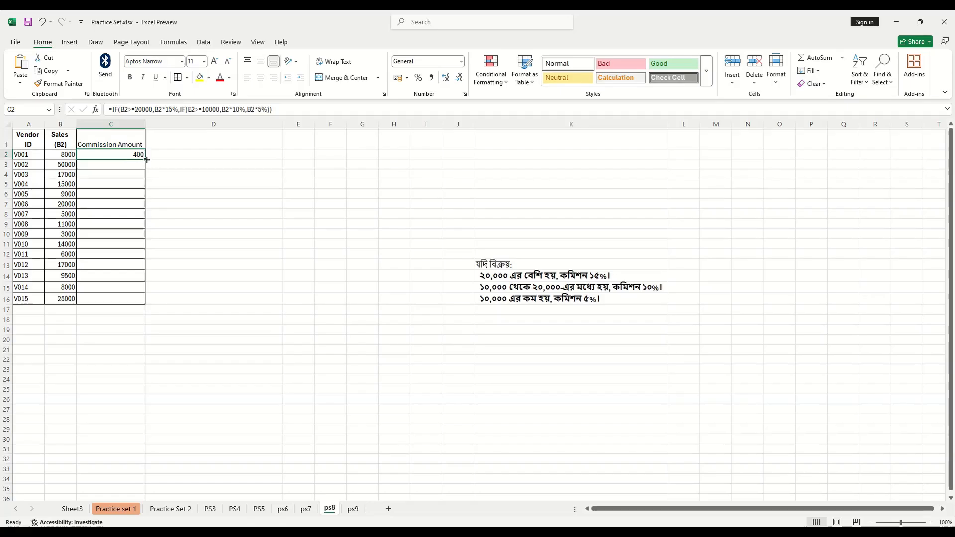
left_click_drag(147, 159, 144, 301)
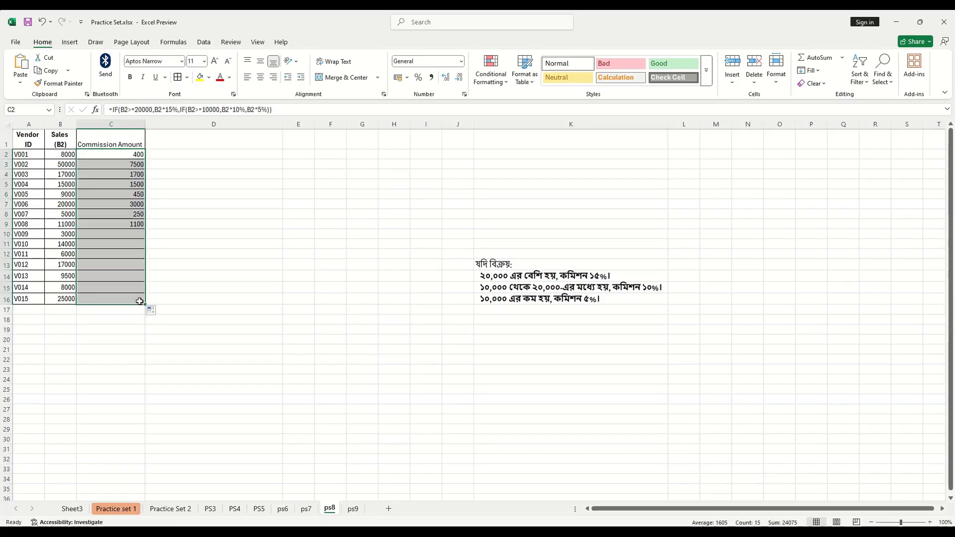
left_click(142, 124)
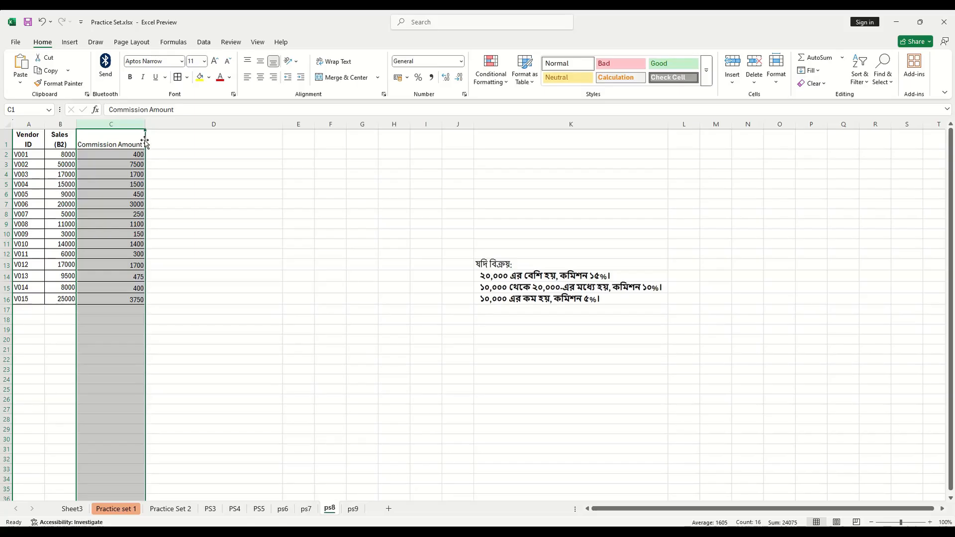
left_click(132, 151)
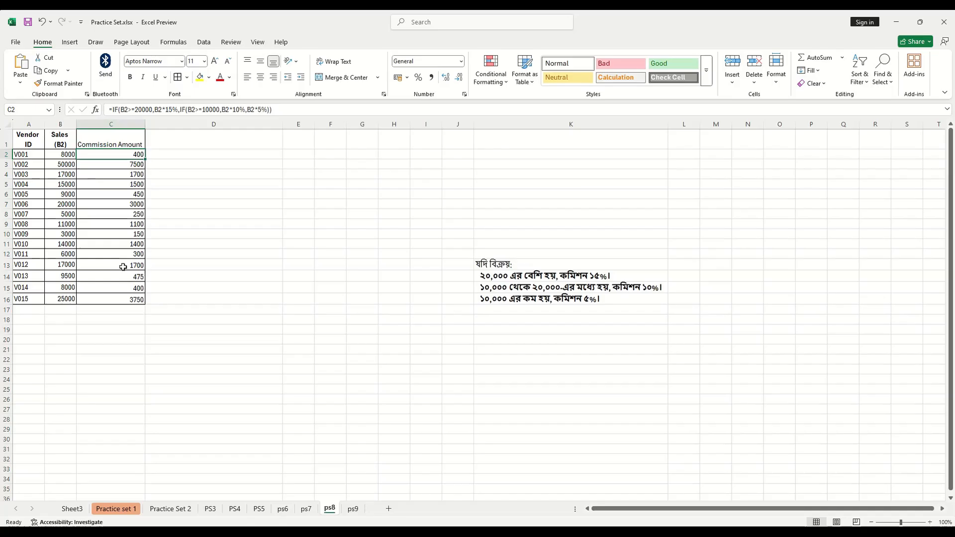
left_click(131, 298)
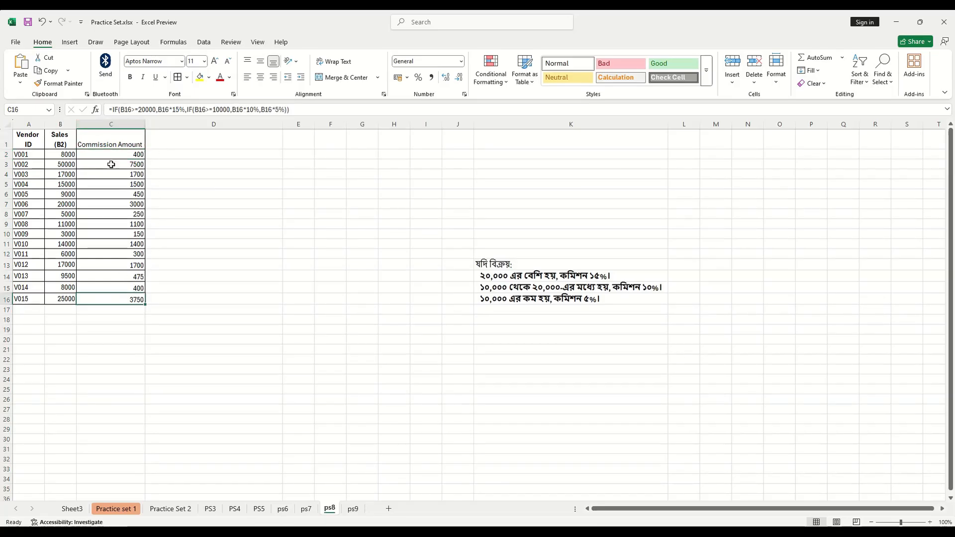